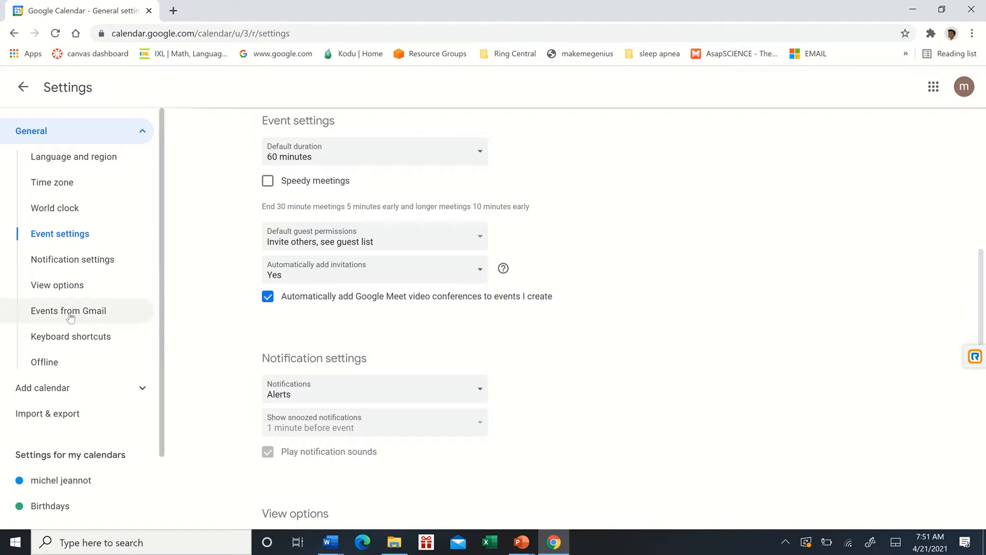
Review the calendar's view options in the settings, and return to the calendar to check the available view layouts.
{"action": "left_click", "coordinate": [65, 285]}
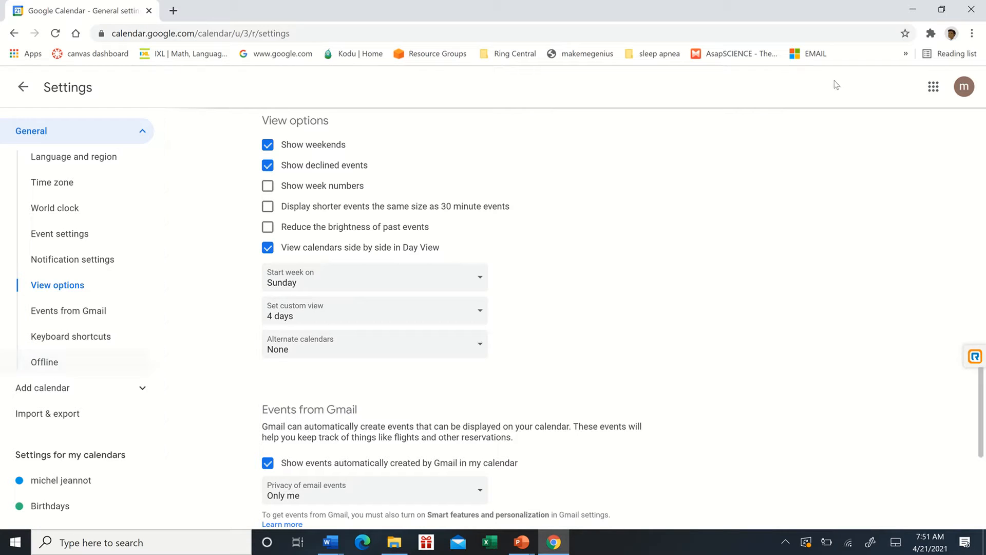
{"action": "left_click", "coordinate": [23, 87]}
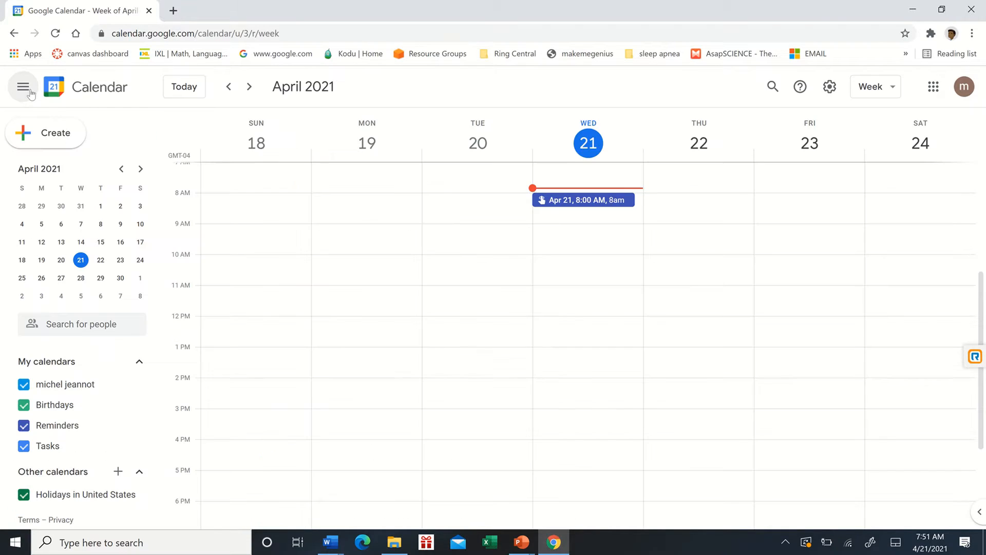
{"action": "left_click", "coordinate": [894, 90]}
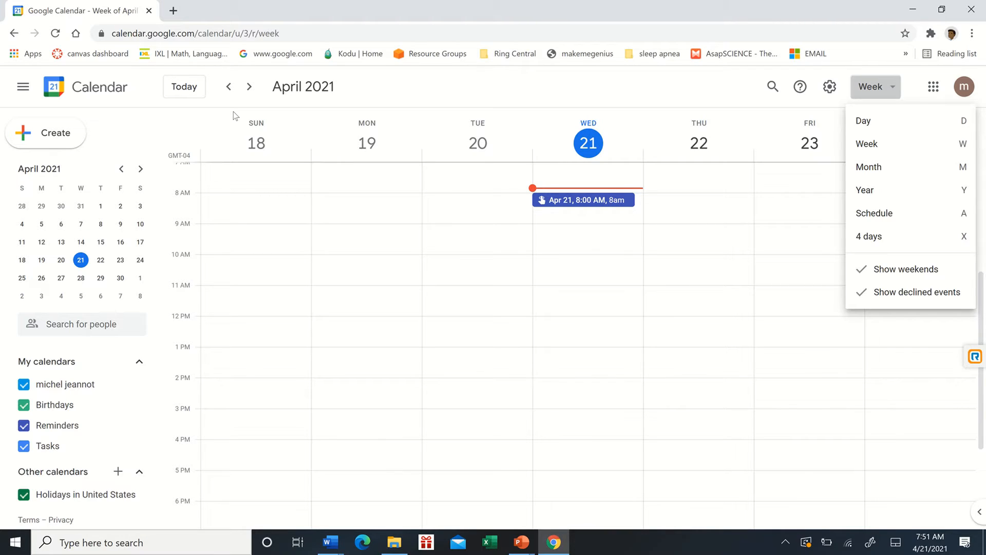
Start a new calendar event and title it "test".
{"action": "left_click", "coordinate": [42, 138]}
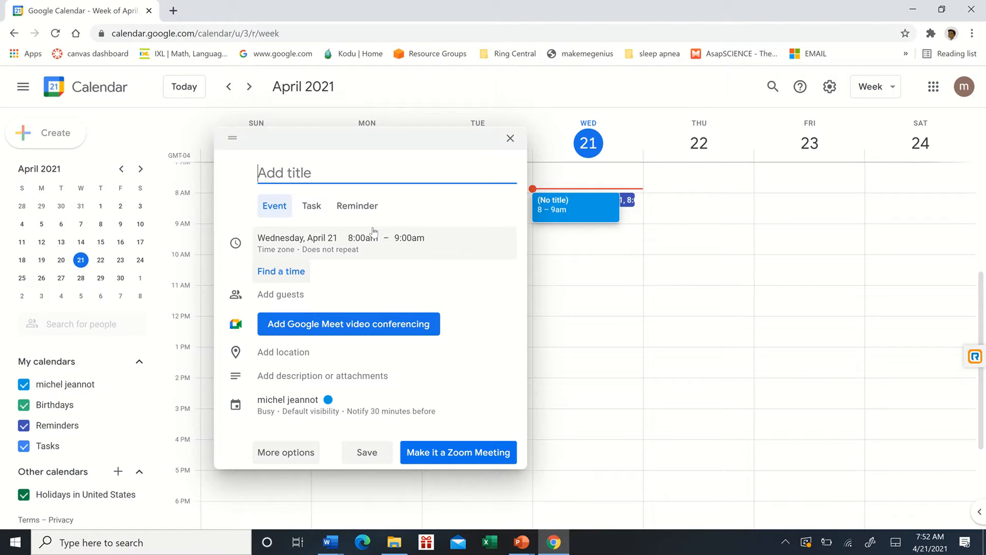
{"action": "type", "text": "ta"}
{"action": "key", "text": "BackSpace"}
{"action": "type", "text": "est"}
Examine the event's repeat choices and custom recurrence settings, and leave them without applying a recurrence.
{"action": "left_click", "coordinate": [329, 254]}
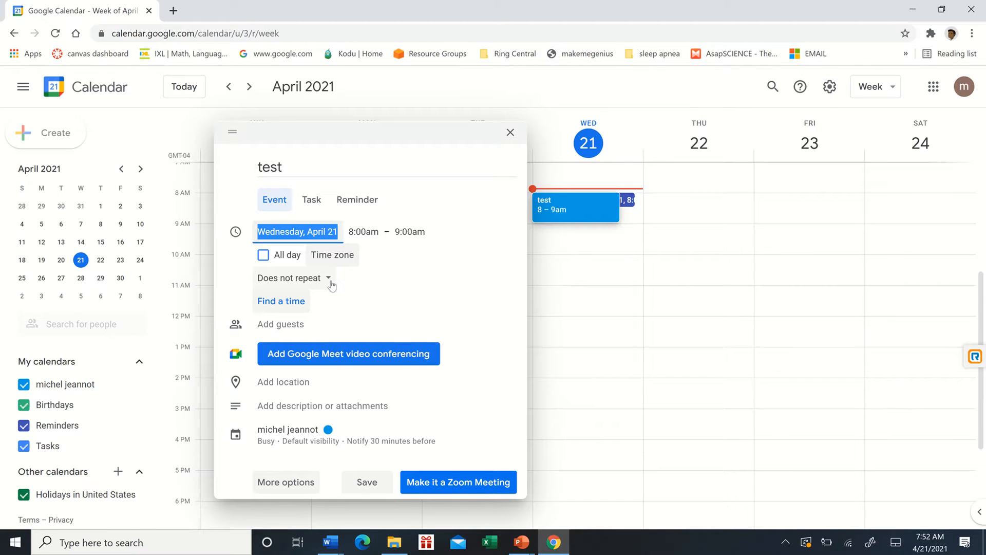
{"action": "left_click", "coordinate": [329, 280]}
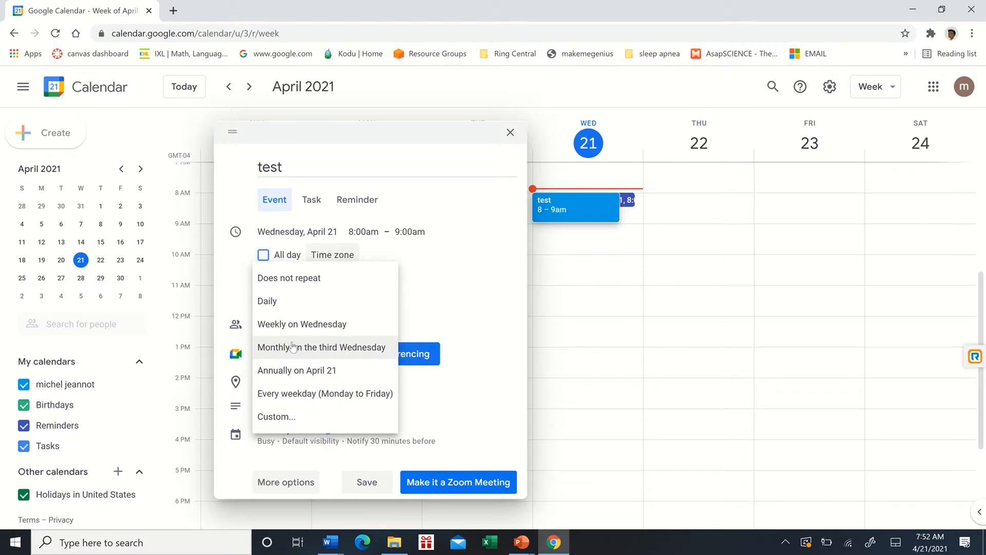
{"action": "left_click", "coordinate": [283, 416]}
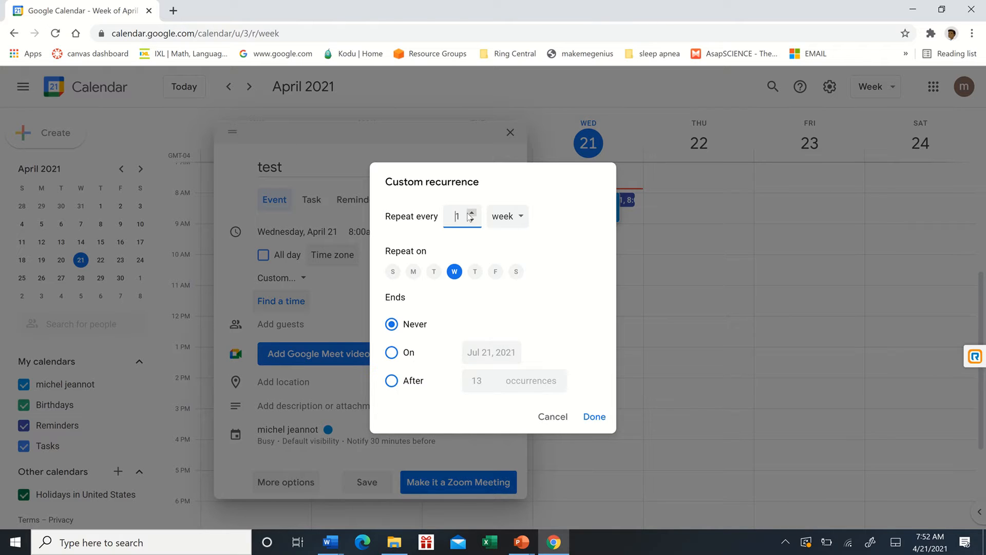
{"action": "left_click", "coordinate": [559, 420]}
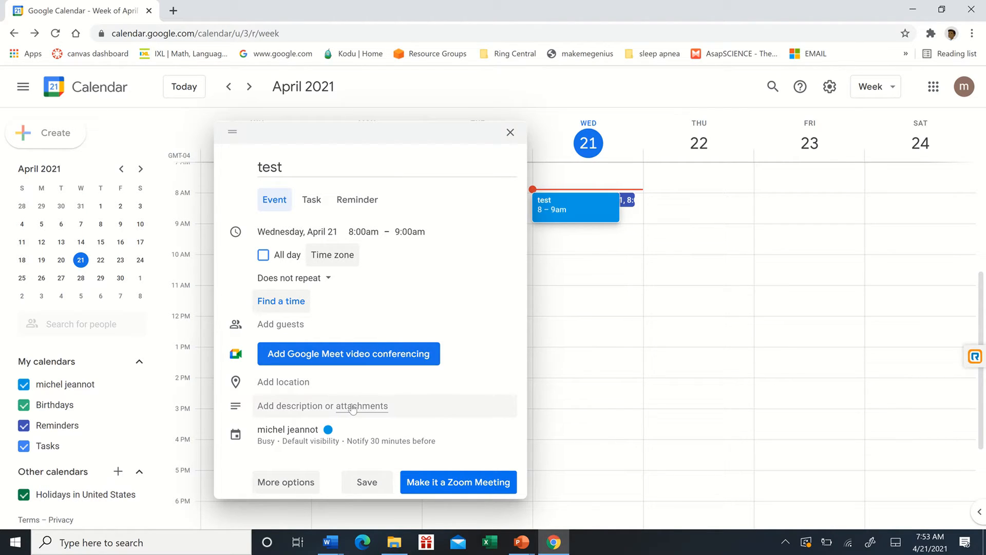
Examine the event's description, attachment and guest fields.
{"action": "left_click", "coordinate": [298, 406]}
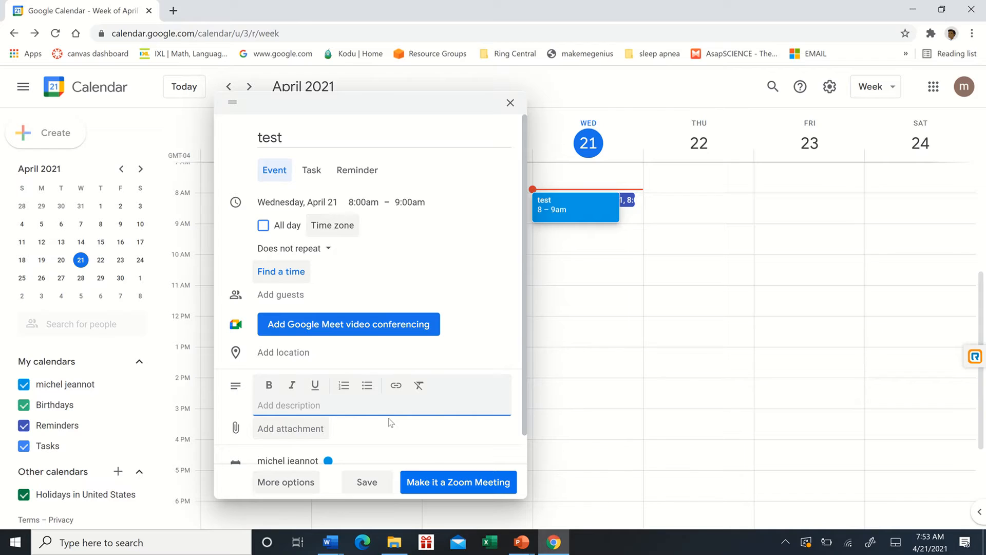
{"action": "scroll", "coordinate": [392, 423], "scroll_direction": "down", "scroll_amount": 1}
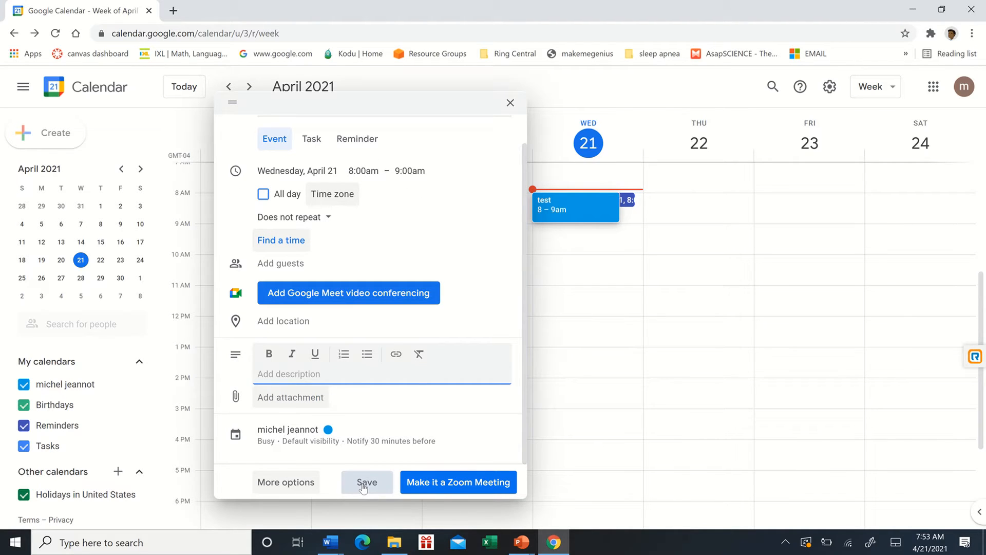
{"action": "scroll", "coordinate": [344, 234], "scroll_direction": "up", "scroll_amount": 1}
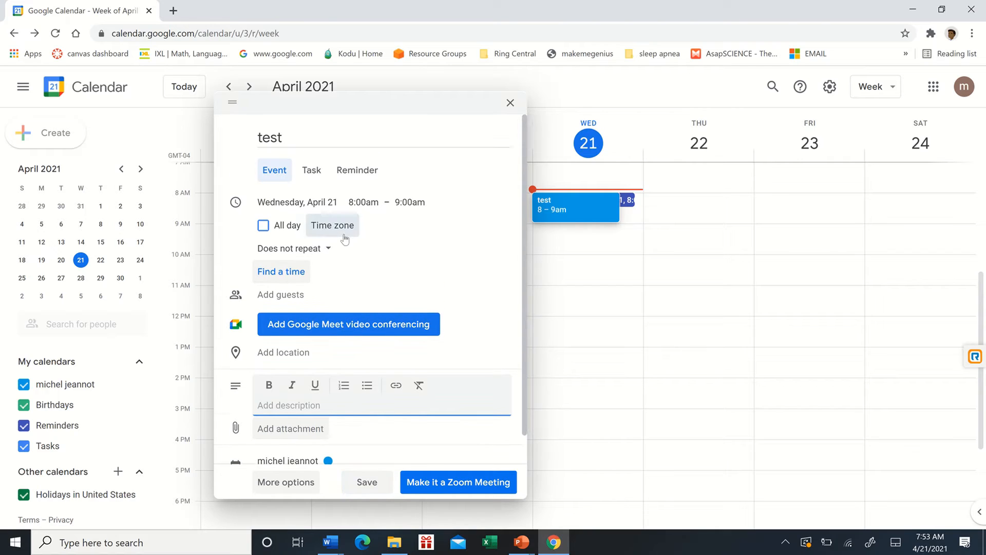
{"action": "left_click", "coordinate": [296, 294]}
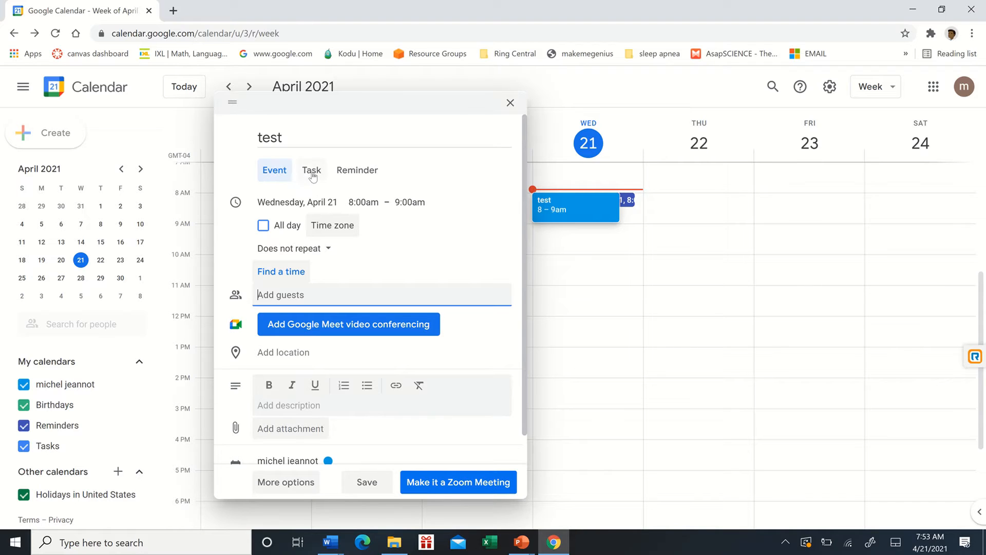
Compare the reminder, task and event forms for the "test" entry.
{"action": "left_click", "coordinate": [356, 172]}
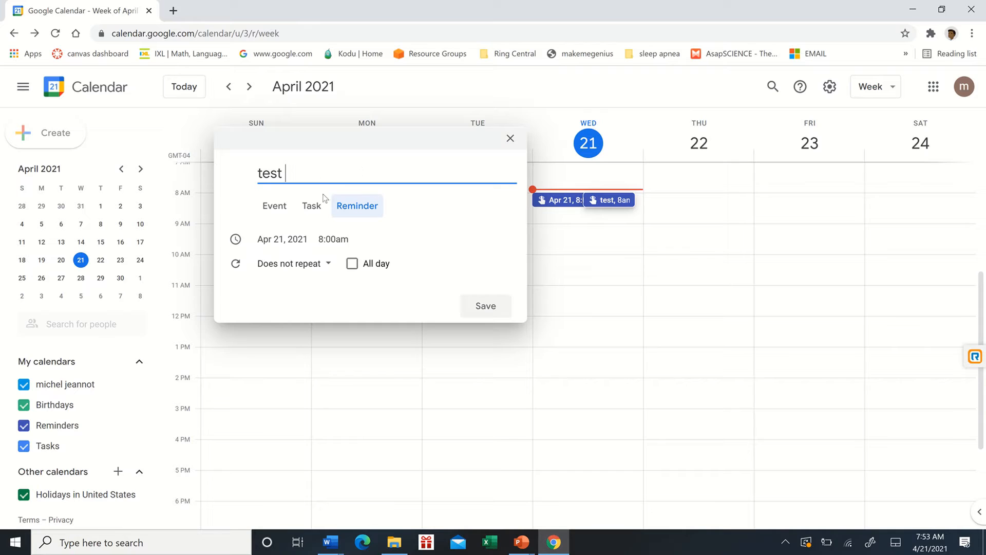
{"action": "left_click", "coordinate": [313, 206]}
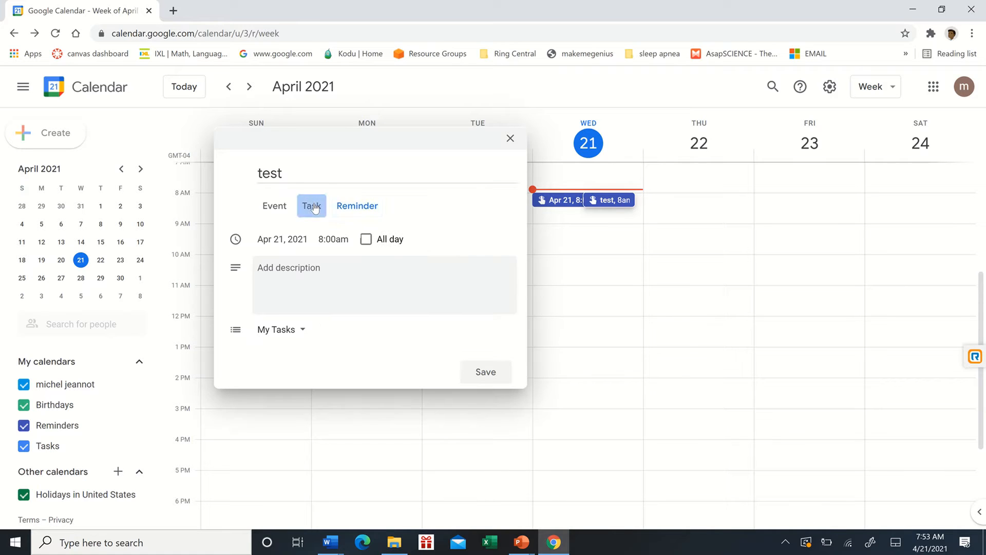
{"action": "left_click", "coordinate": [350, 206]}
{"action": "left_click", "coordinate": [275, 204]}
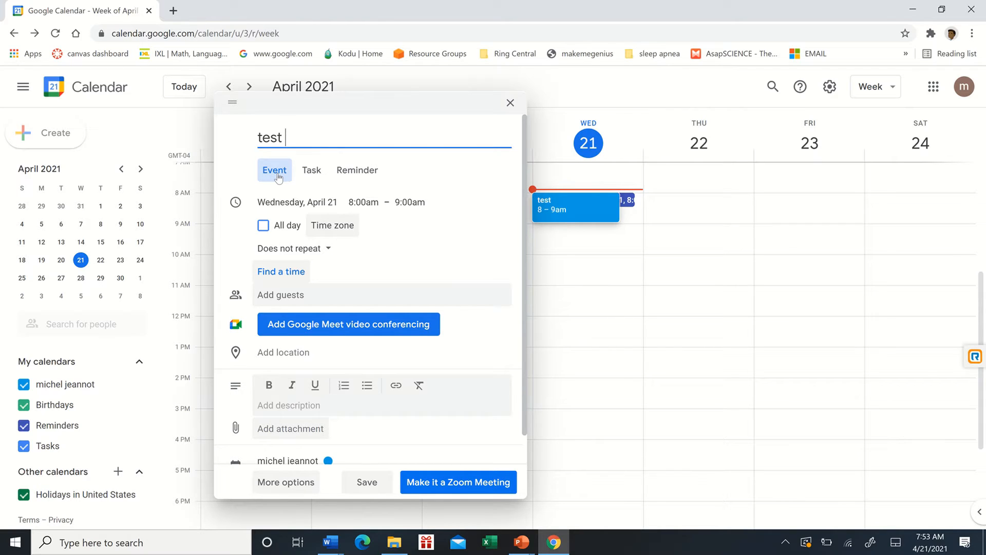
{"action": "left_click", "coordinate": [319, 171]}
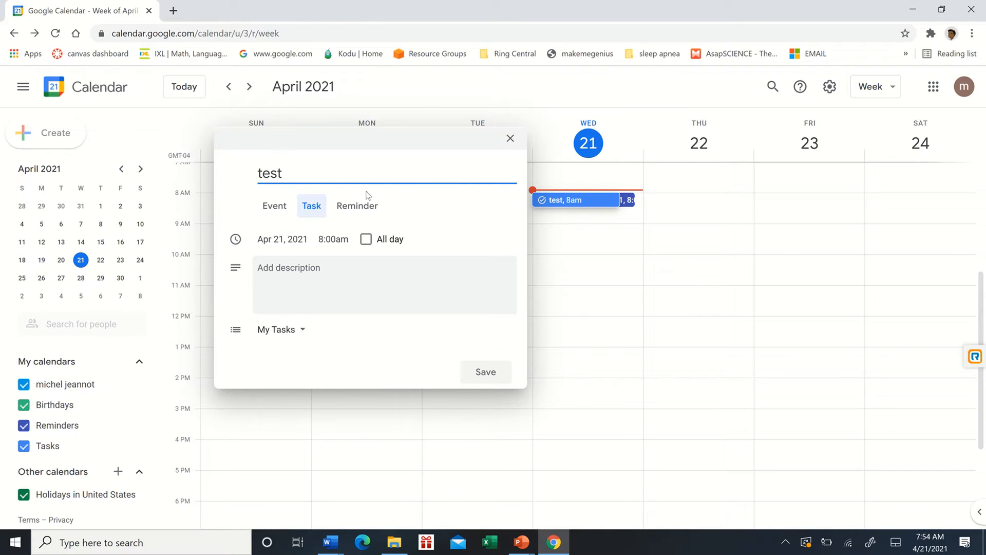
Switch the "test" entry to a reminder, check its repeat choices, and discard the unsaved entry.
{"action": "left_click", "coordinate": [359, 206]}
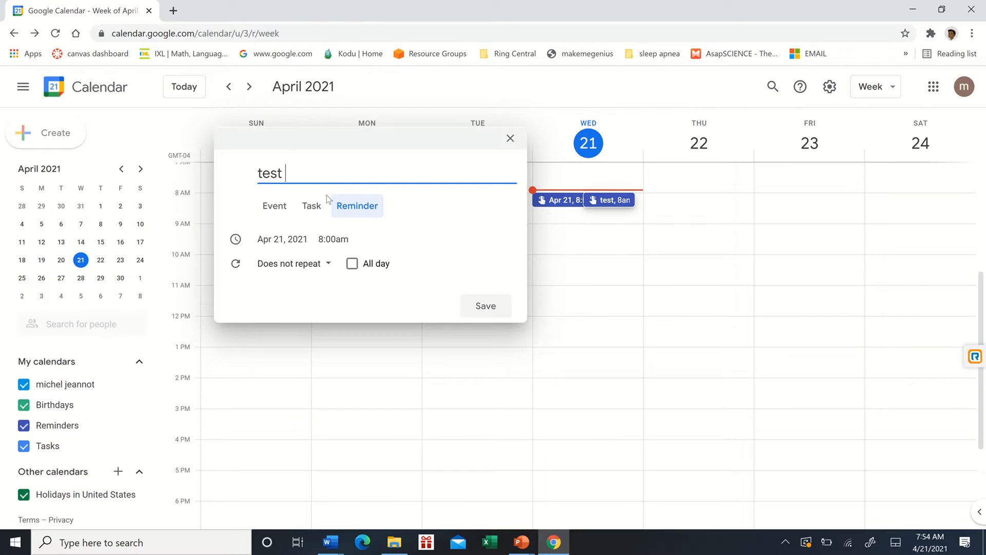
{"action": "left_click", "coordinate": [324, 264]}
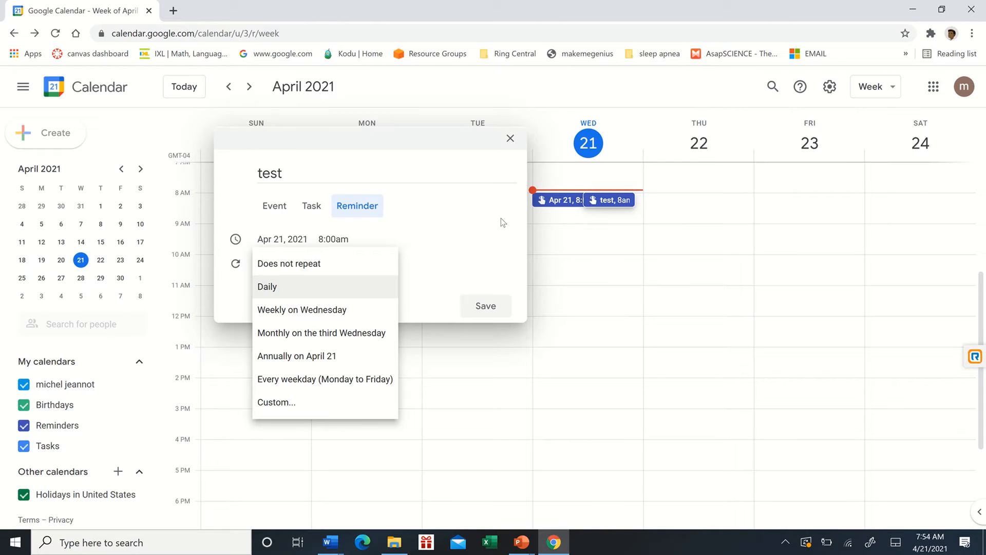
{"action": "left_click", "coordinate": [511, 140]}
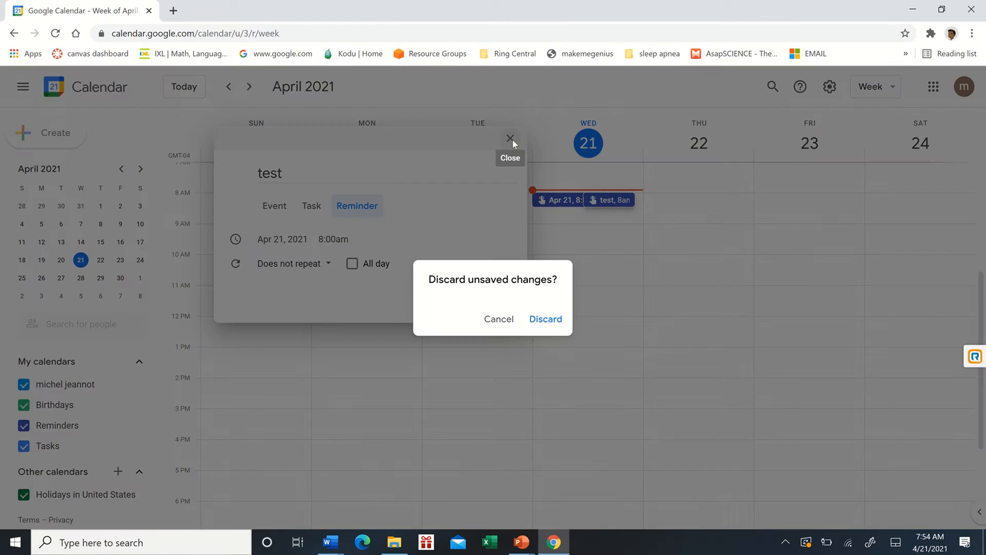
{"action": "left_click", "coordinate": [553, 322]}
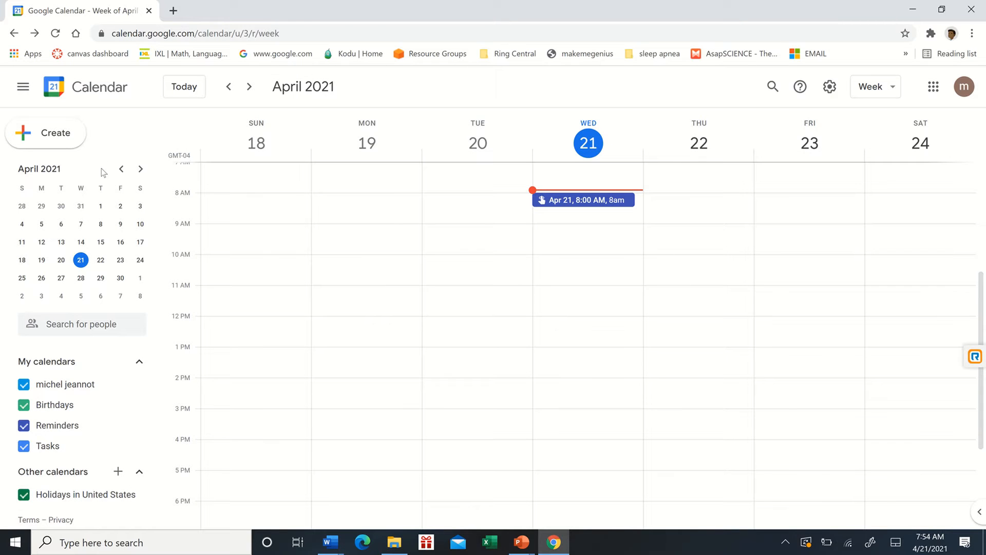
Start a new blank event and examine its date, time and repeat choices without selecting a recurrence.
{"action": "left_click", "coordinate": [53, 140]}
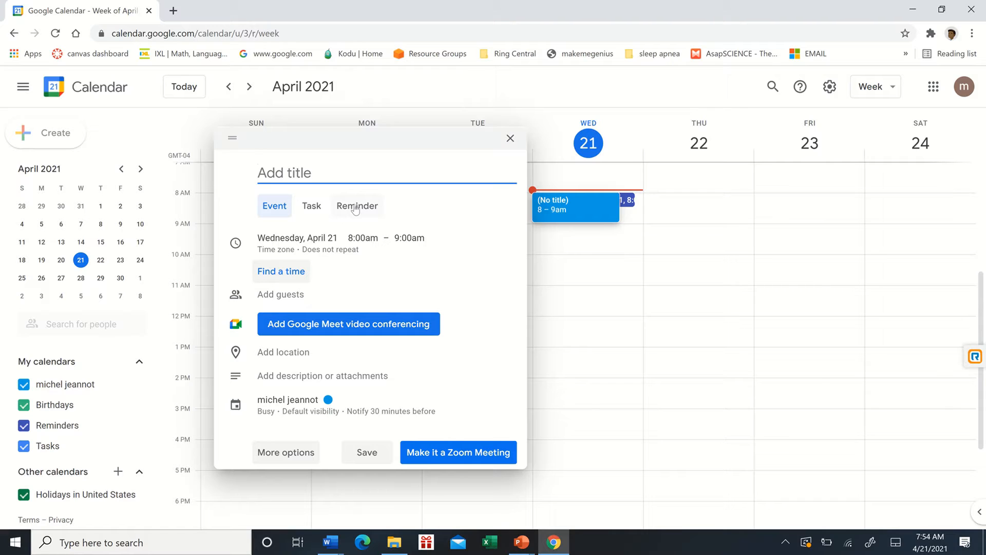
{"action": "left_click", "coordinate": [510, 139]}
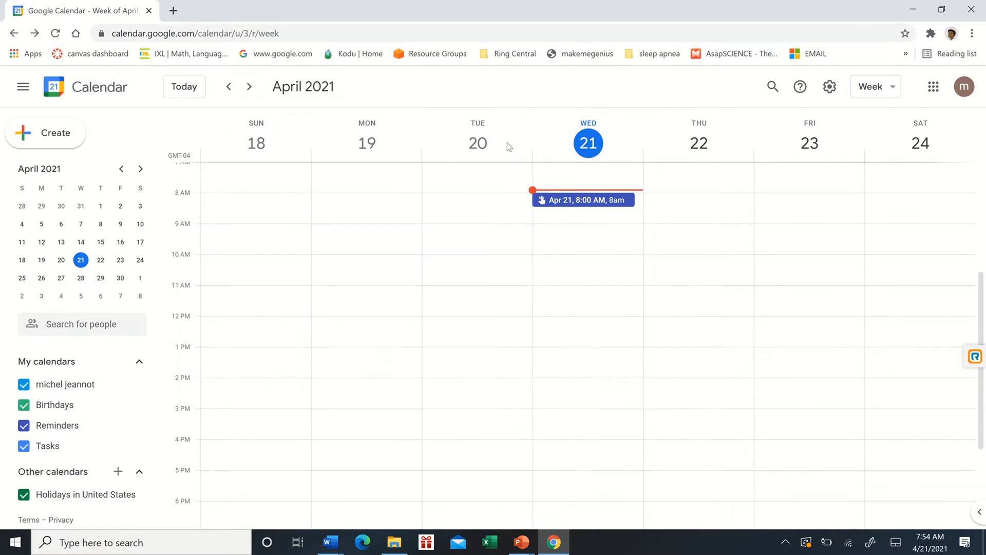
{"action": "left_click", "coordinate": [28, 138]}
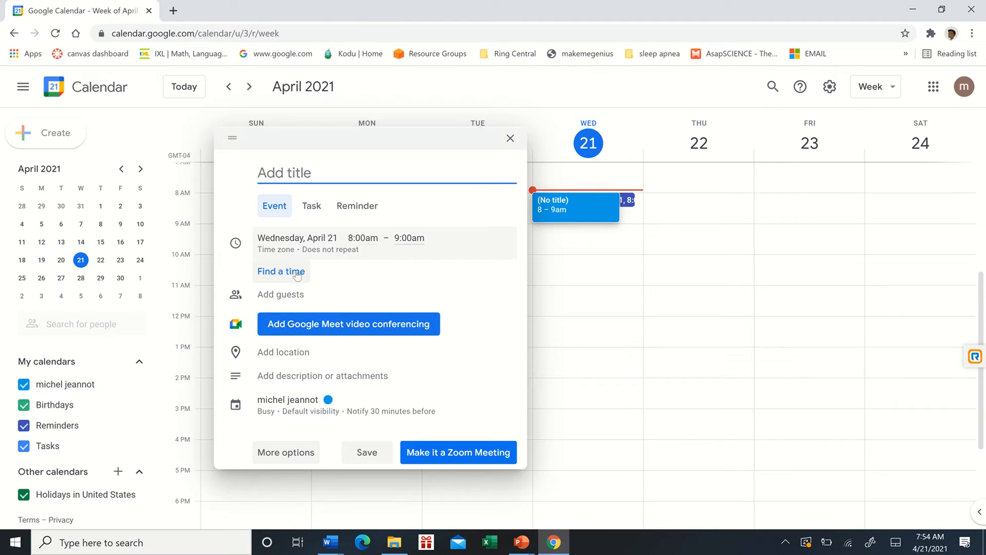
{"action": "left_click", "coordinate": [329, 253]}
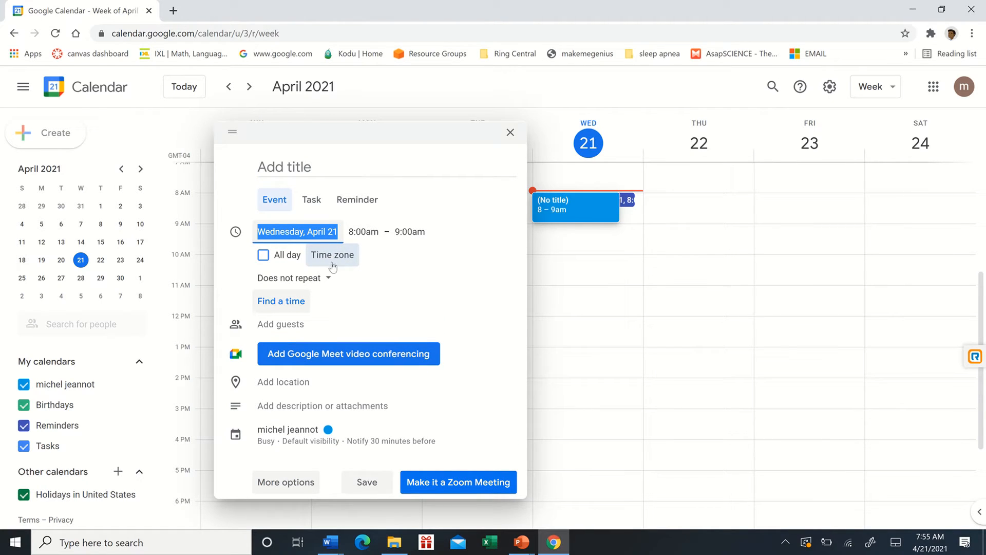
{"action": "left_click", "coordinate": [328, 280]}
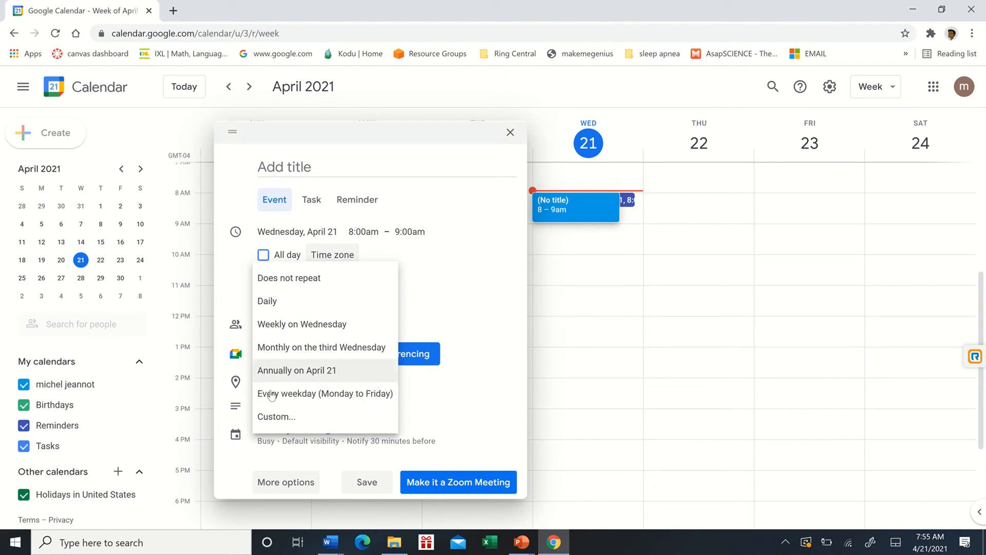
{"action": "left_click", "coordinate": [504, 256]}
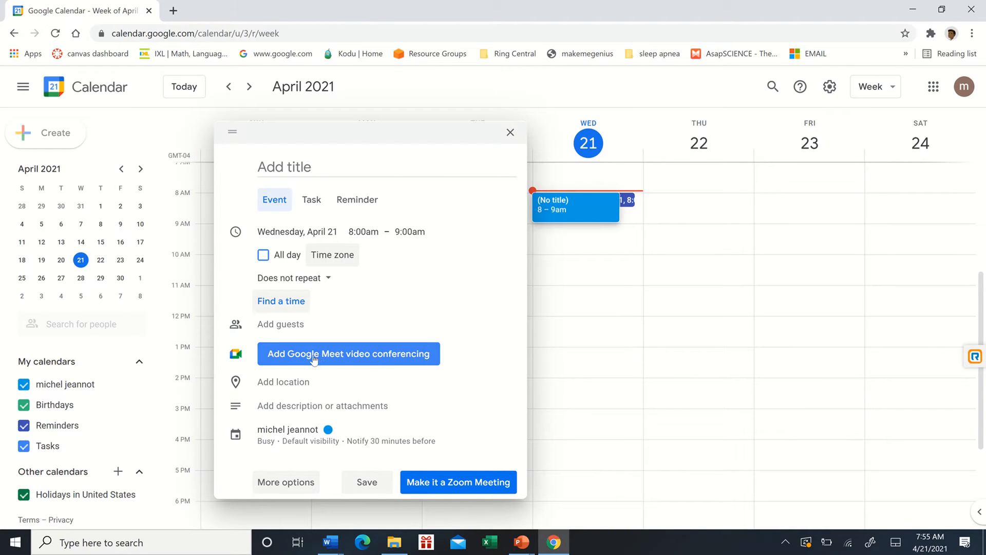
Expand the new event's description field and title the event "test".
{"action": "left_click", "coordinate": [276, 415]}
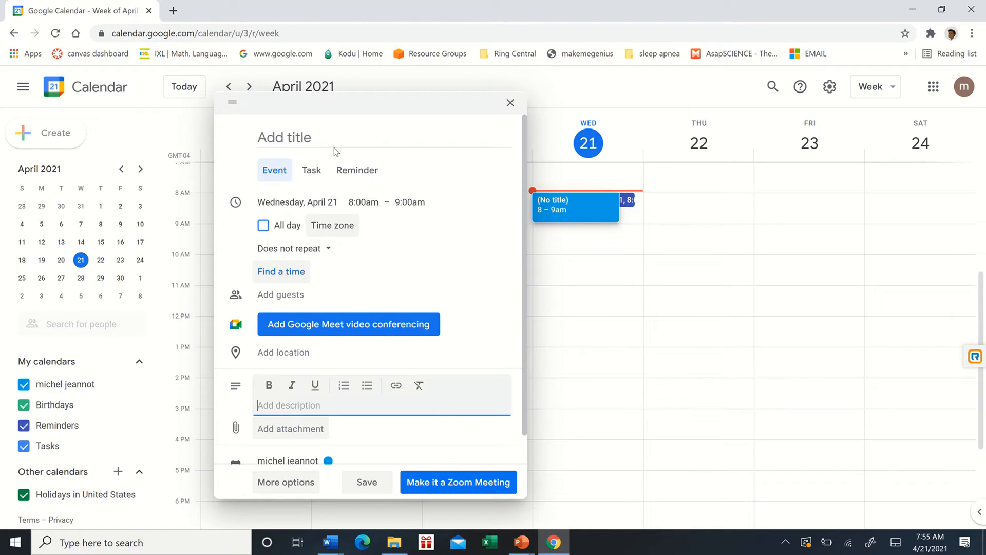
{"action": "left_click", "coordinate": [320, 133]}
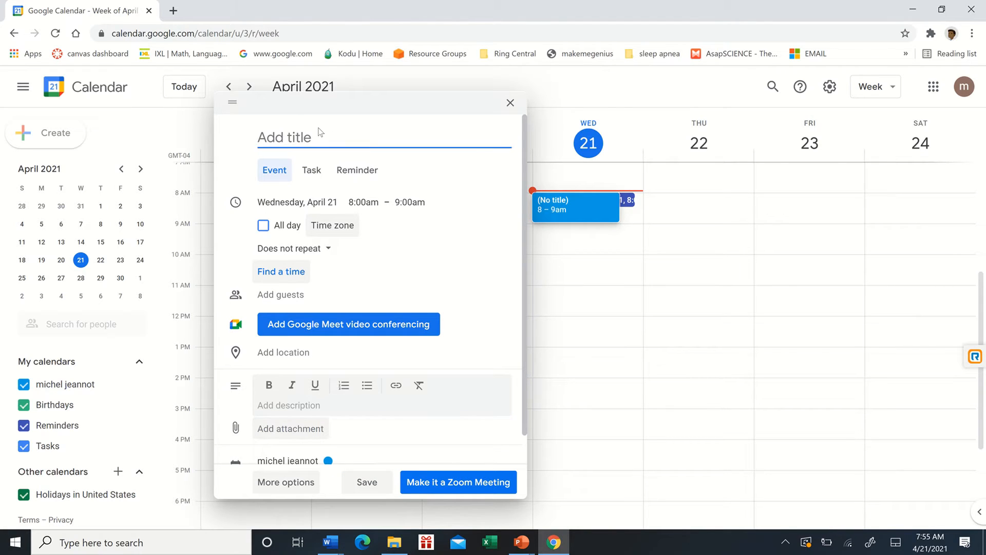
{"action": "type", "text": "test"}
Switch the new entry to a task and to a reminder, and discard it unsaved.
{"action": "left_click", "coordinate": [312, 170]}
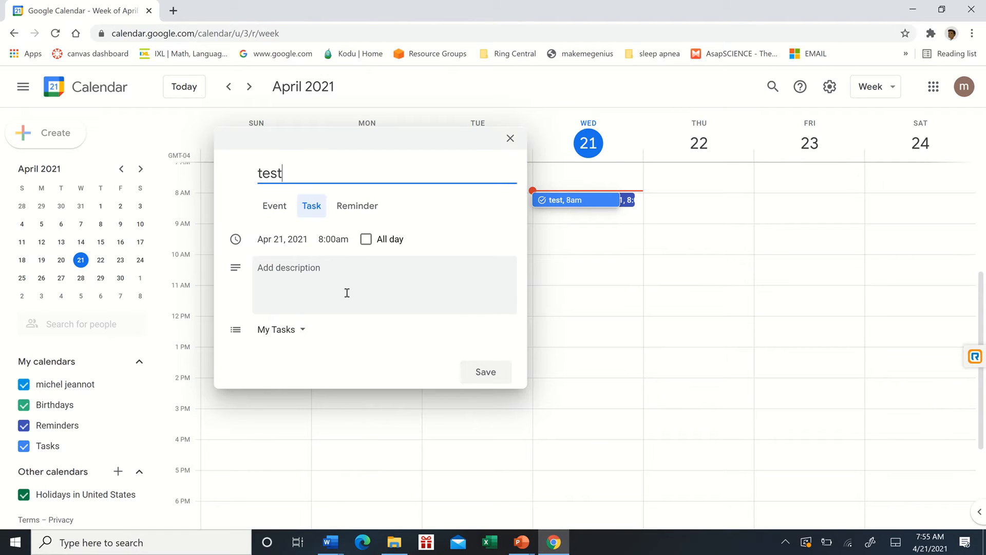
{"action": "left_click", "coordinate": [362, 209]}
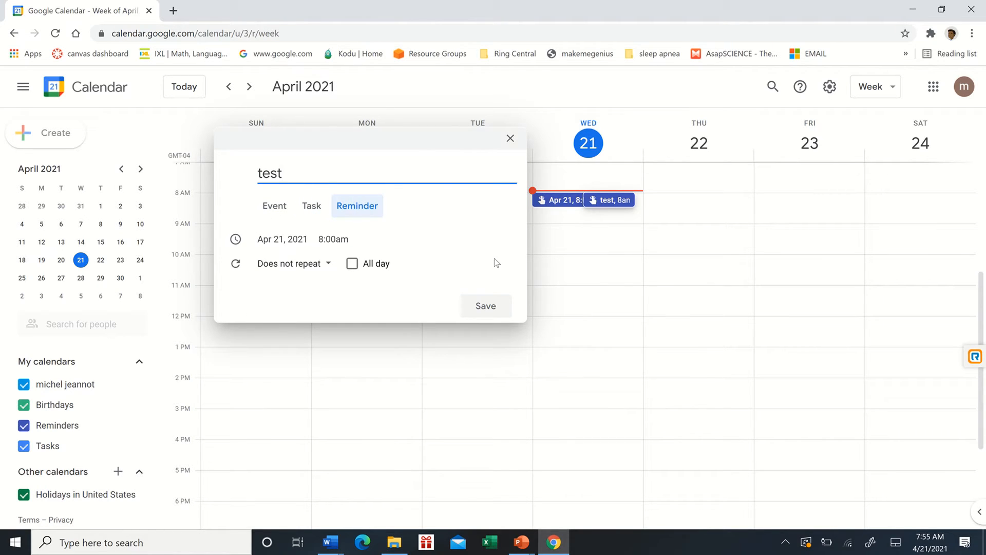
{"action": "left_click", "coordinate": [510, 139]}
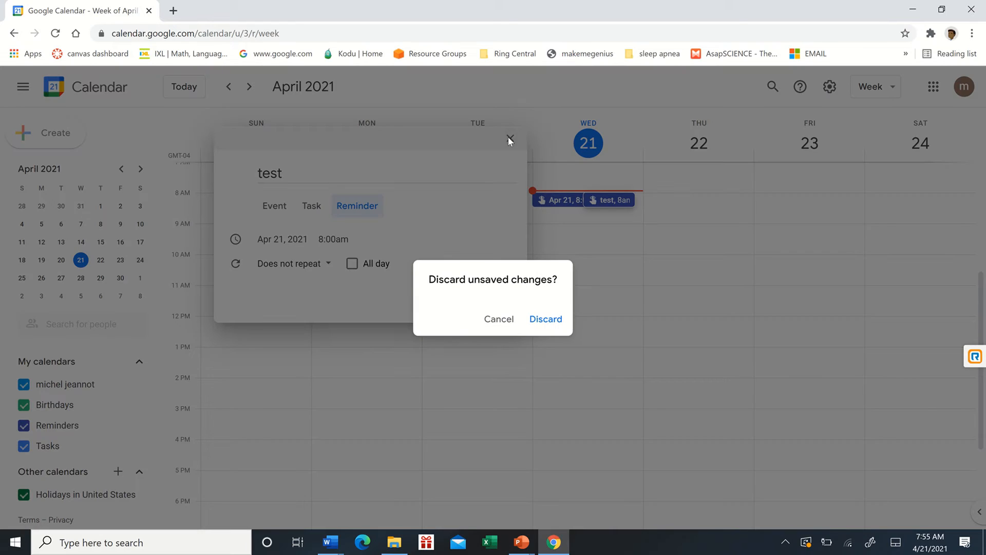
{"action": "left_click", "coordinate": [552, 323]}
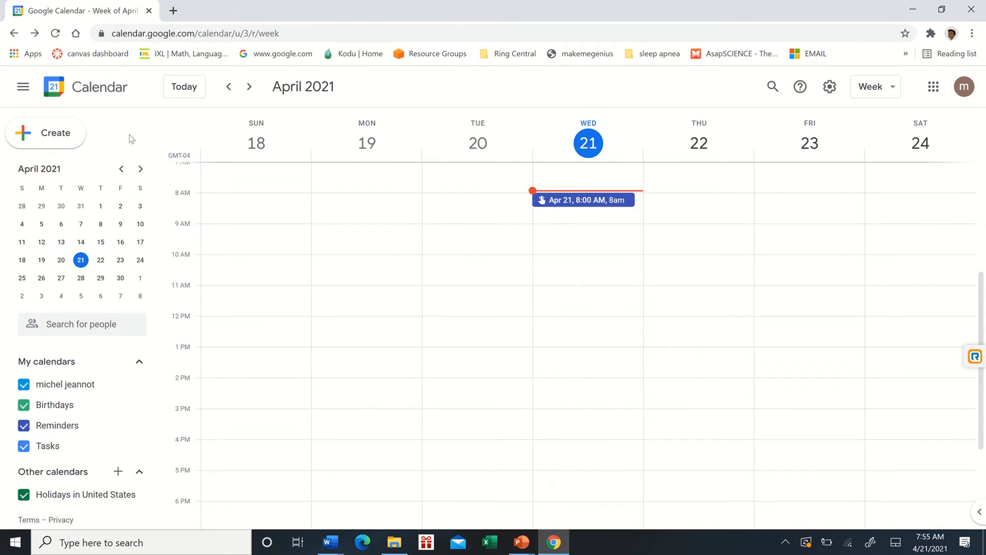
Open a blank event form and close it, and display the Google account details and account list.
{"action": "left_click", "coordinate": [56, 133]}
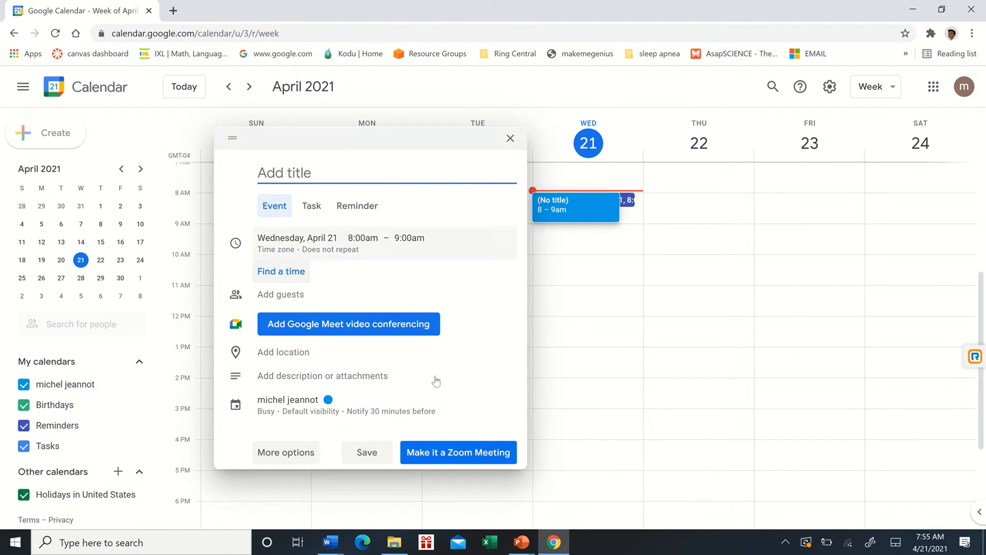
{"action": "left_click", "coordinate": [511, 139]}
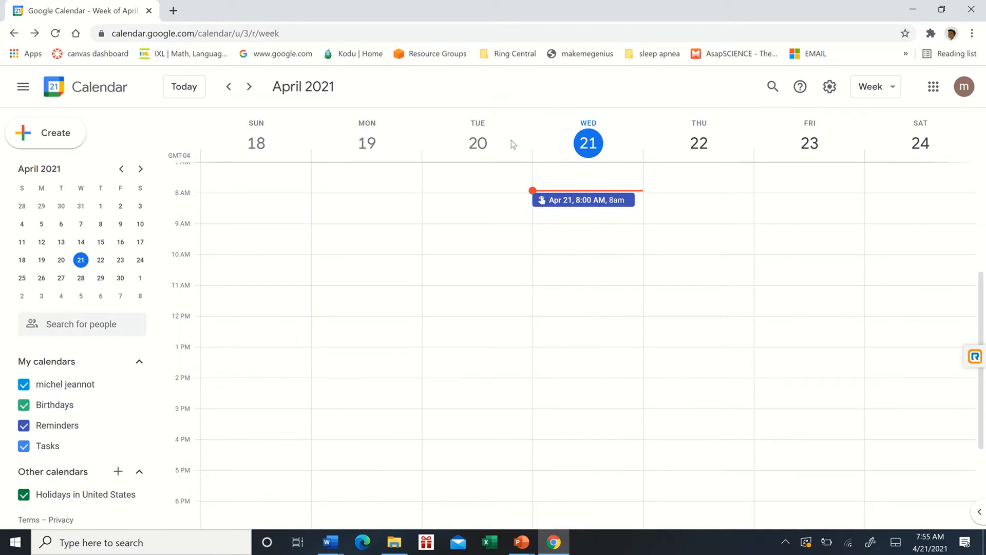
{"action": "left_click", "coordinate": [965, 86]}
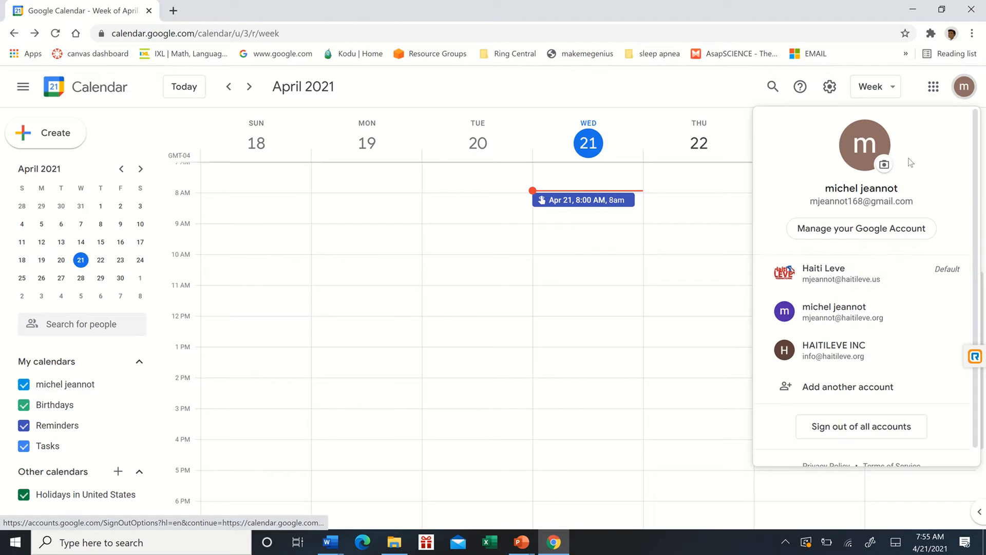
{"action": "left_click", "coordinate": [840, 268]}
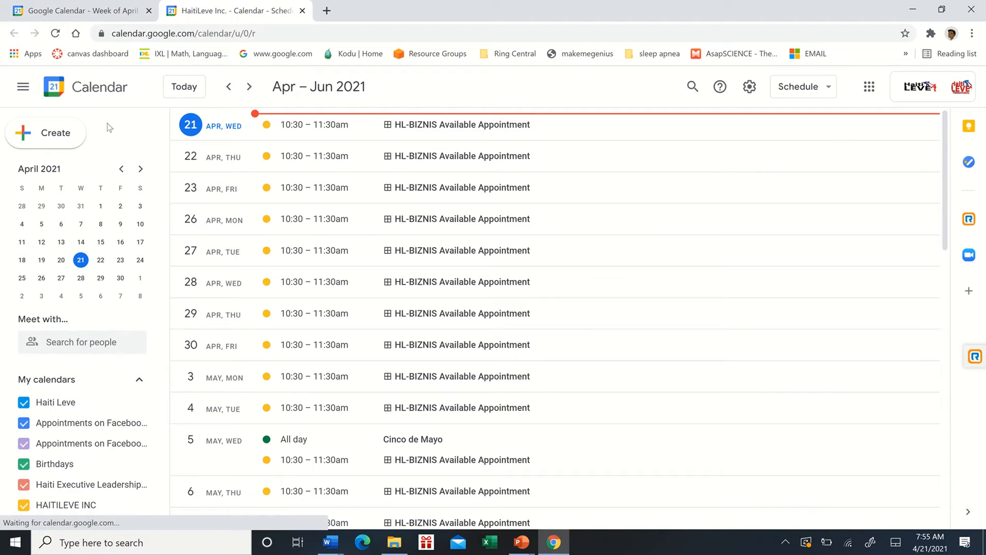
{"action": "left_click", "coordinate": [58, 135]}
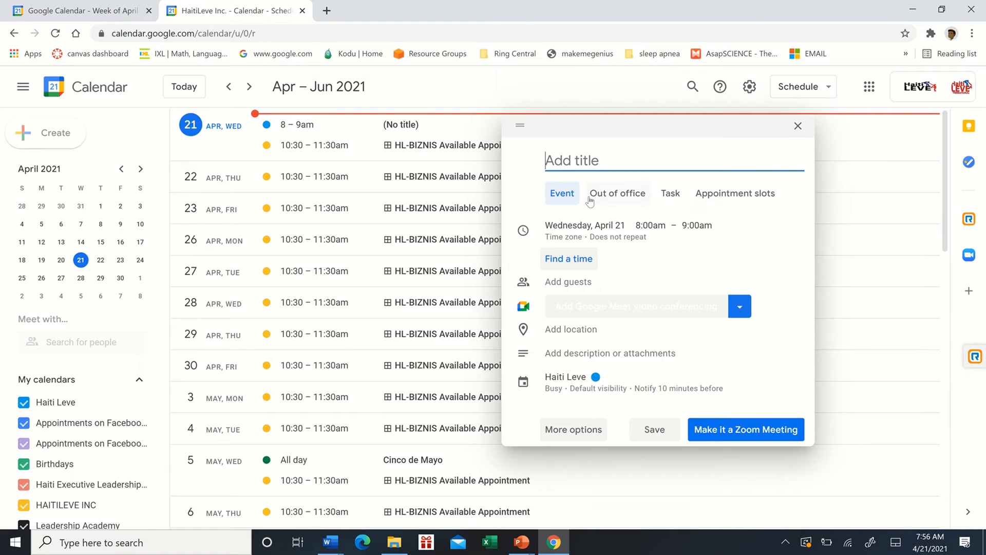
{"action": "left_click", "coordinate": [606, 195]}
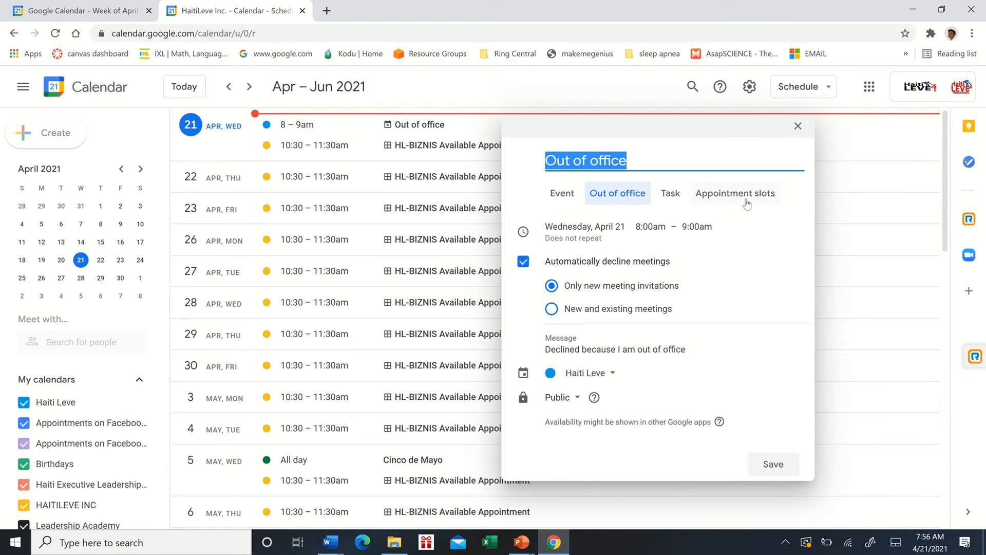
{"action": "left_click", "coordinate": [720, 205]}
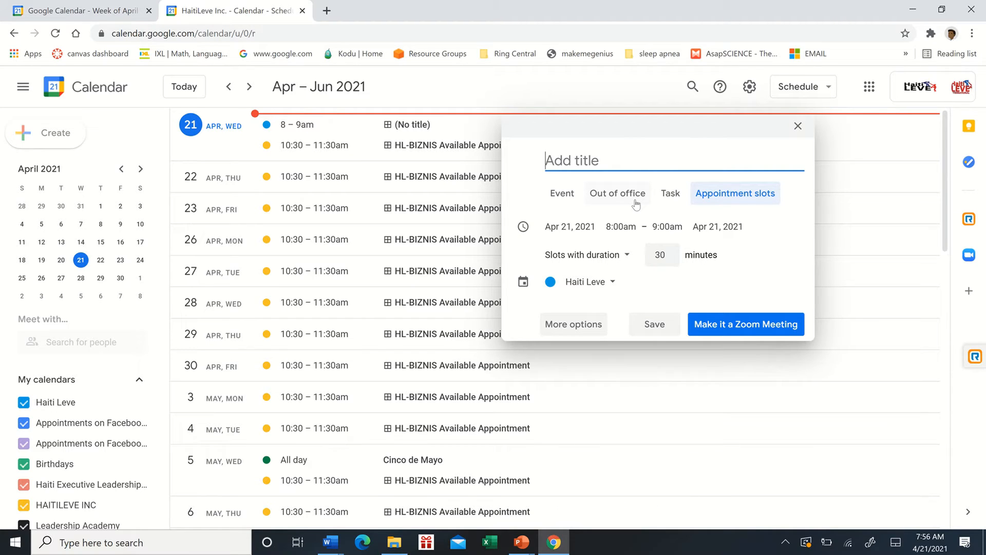
Change the new entry to Out of office and examine its date choices, meeting-decline options and decline message.
{"action": "left_click", "coordinate": [618, 193]}
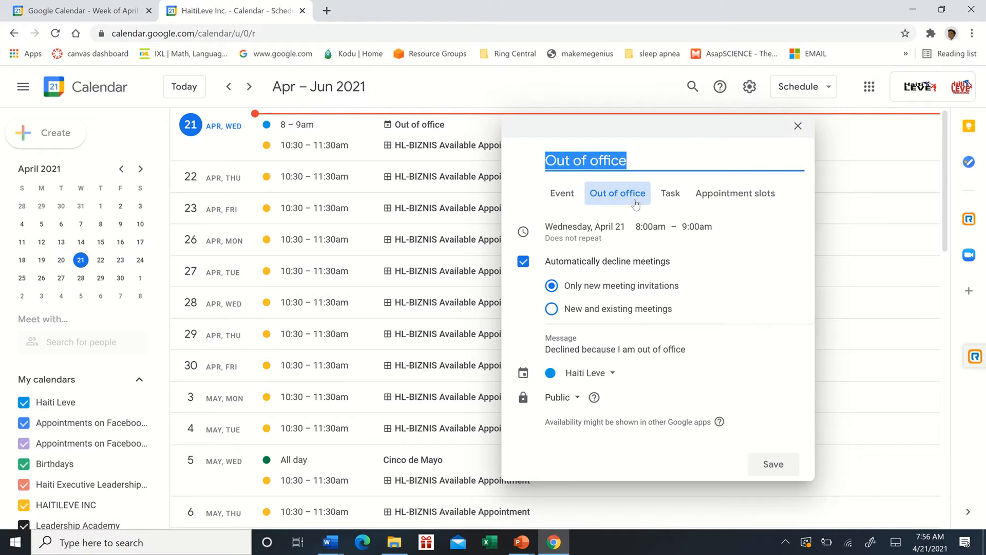
{"action": "left_click", "coordinate": [585, 227]}
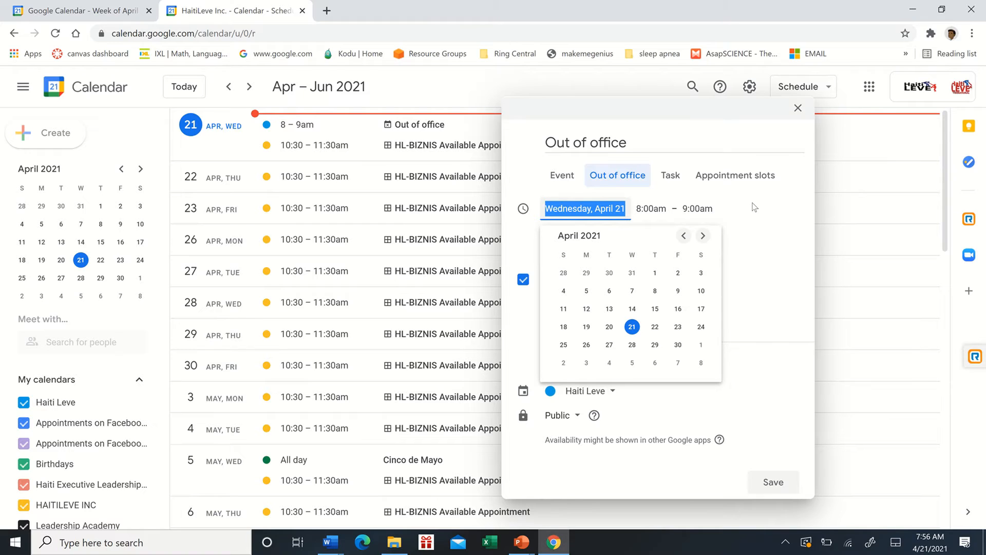
{"action": "left_click", "coordinate": [772, 424]}
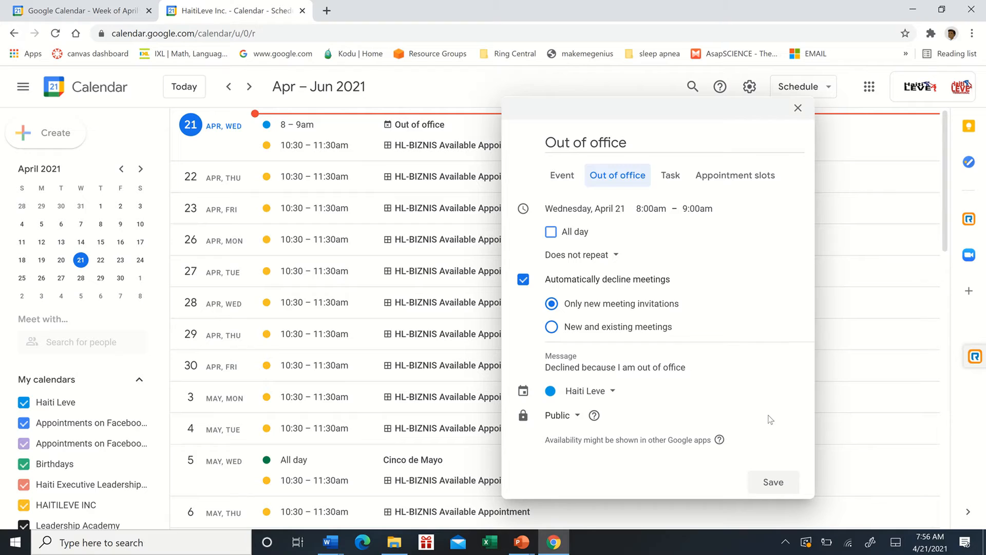
{"action": "left_click", "coordinate": [623, 368]}
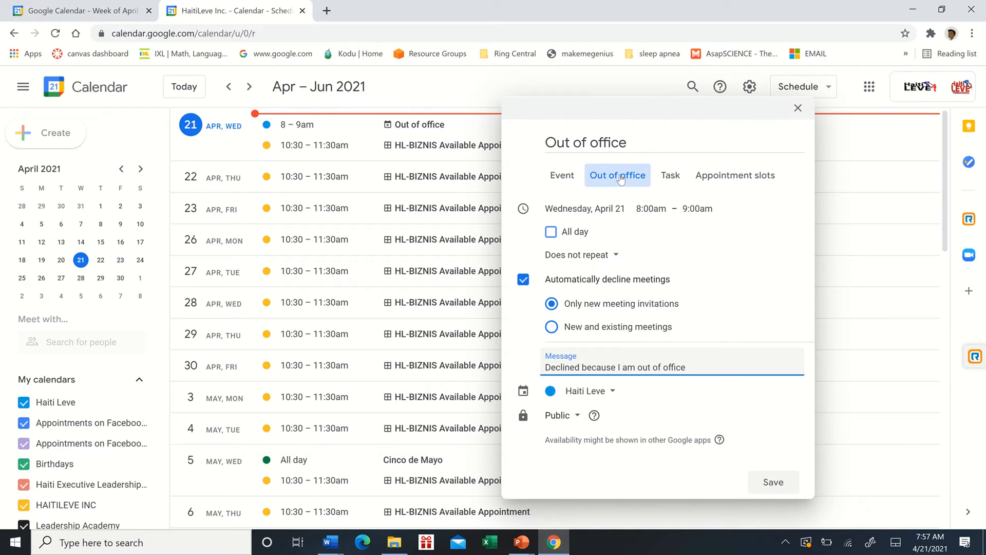
Set up appointment slots repeating every weekday (Monday to Friday) in the full editor, and discard them unsaved.
{"action": "left_click", "coordinate": [715, 176]}
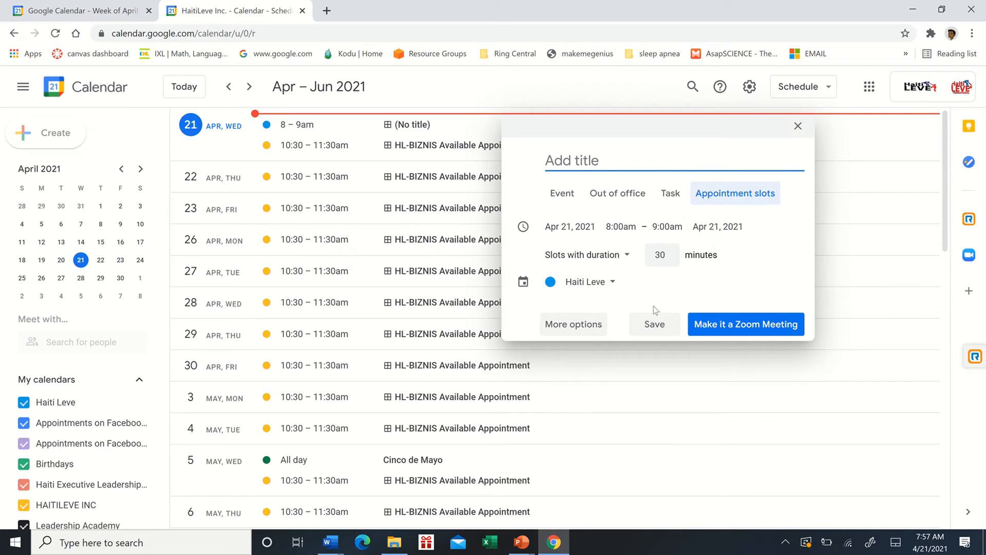
{"action": "left_click", "coordinate": [587, 328]}
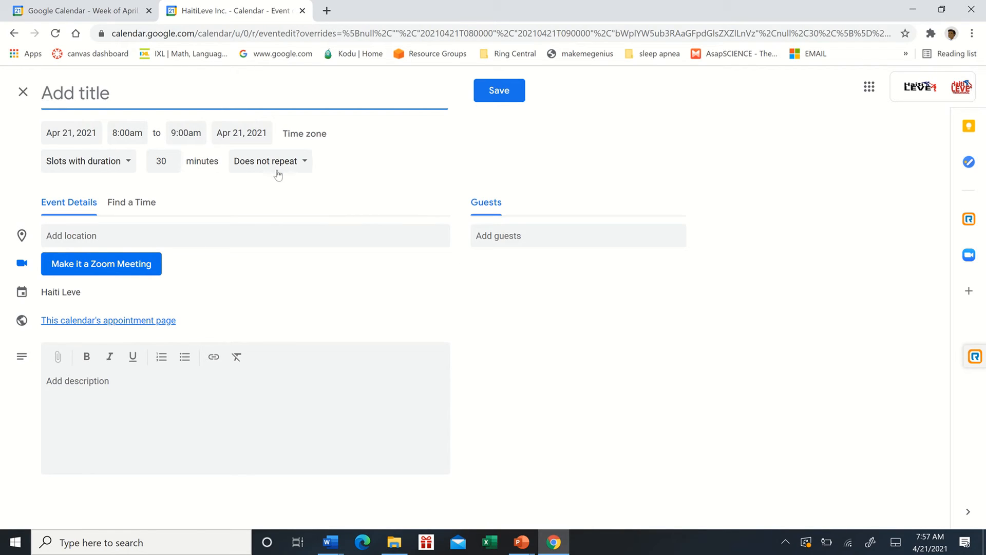
{"action": "left_click", "coordinate": [306, 164]}
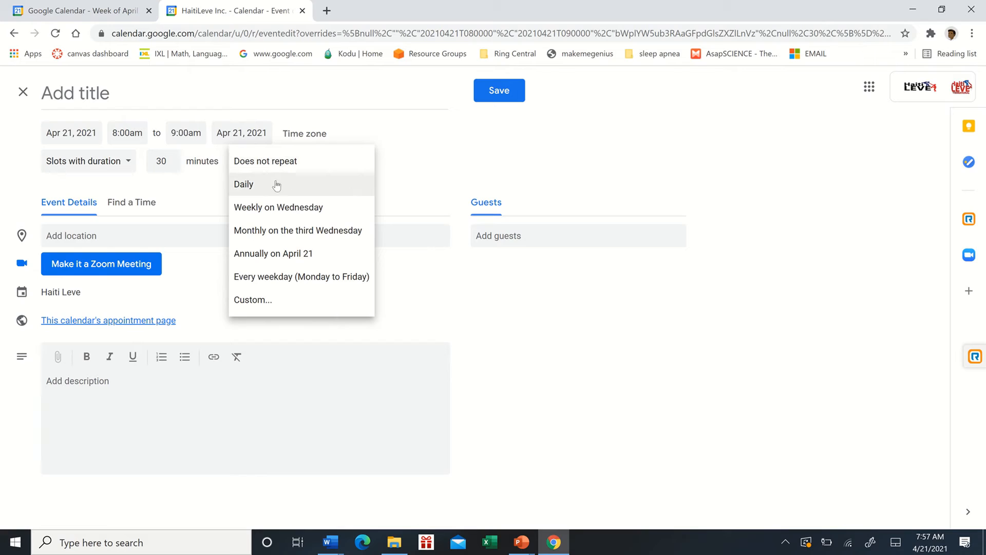
{"action": "left_click", "coordinate": [277, 280]}
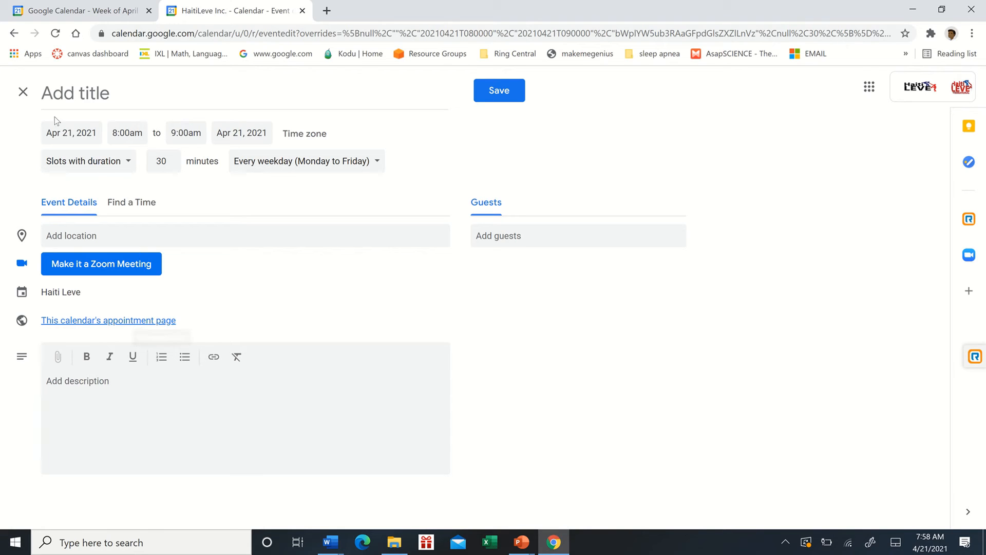
{"action": "left_click", "coordinate": [22, 95]}
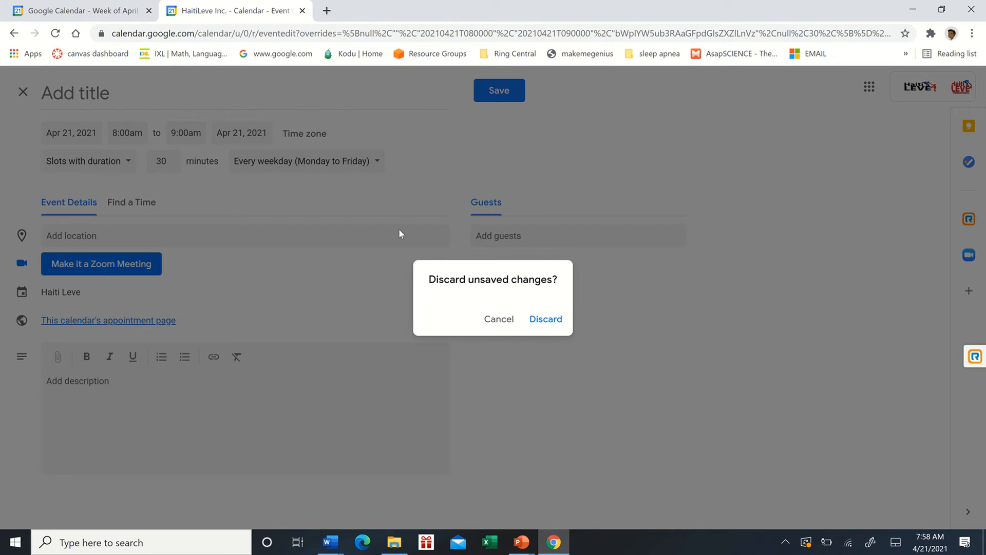
{"action": "left_click", "coordinate": [535, 326]}
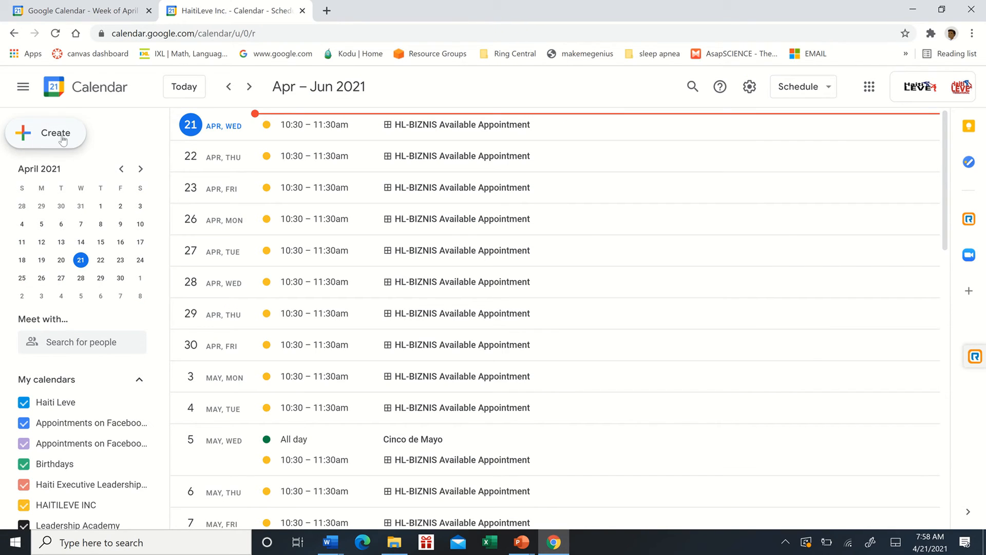
Switch the calendar to the day view, and collapse and expand the main menu sidebar.
{"action": "left_click", "coordinate": [822, 88]}
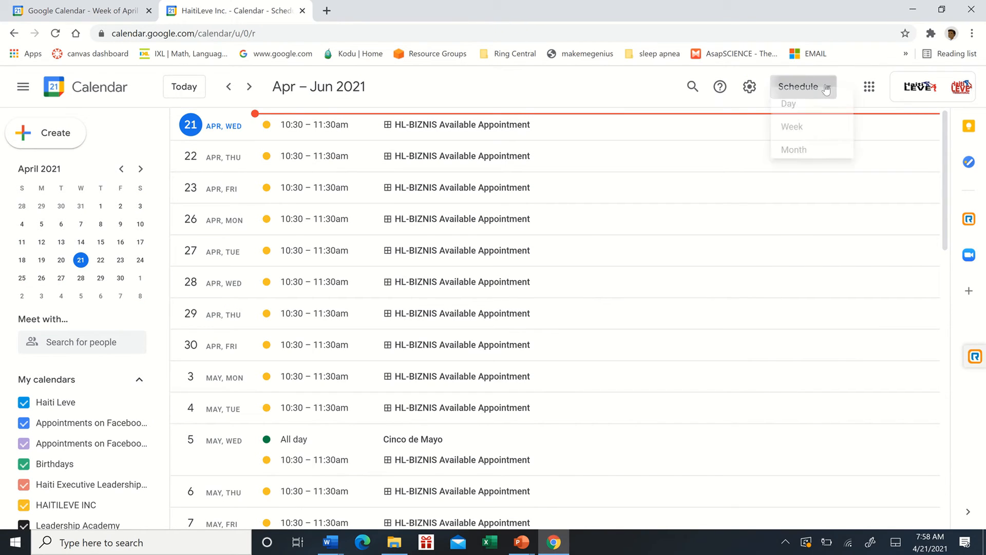
{"action": "left_click", "coordinate": [807, 126]}
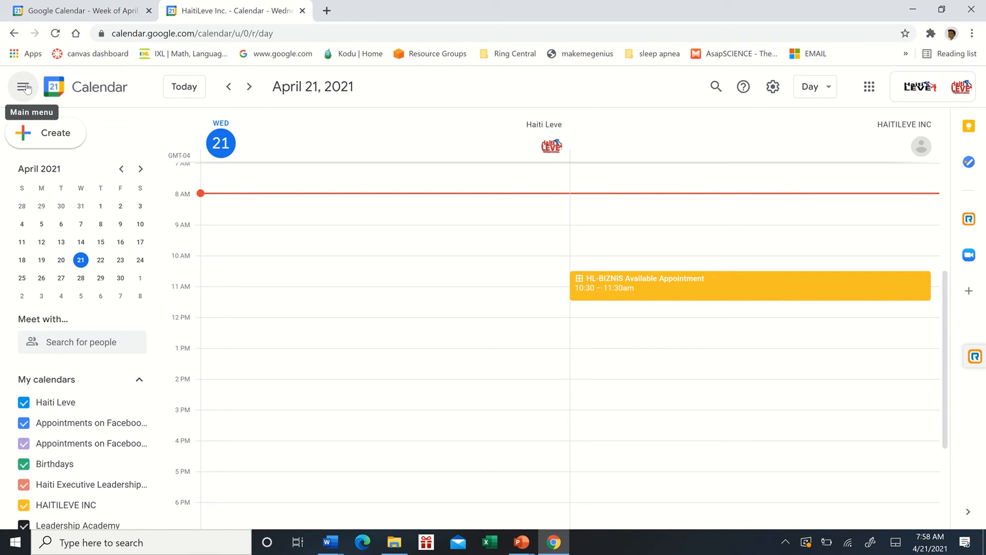
{"action": "left_click", "coordinate": [22, 88]}
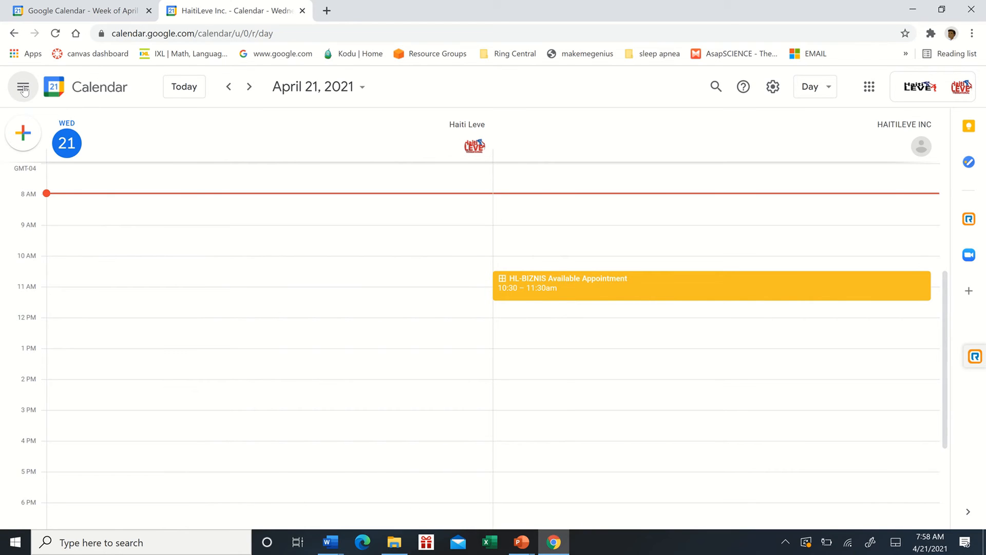
{"action": "left_click", "coordinate": [23, 89]}
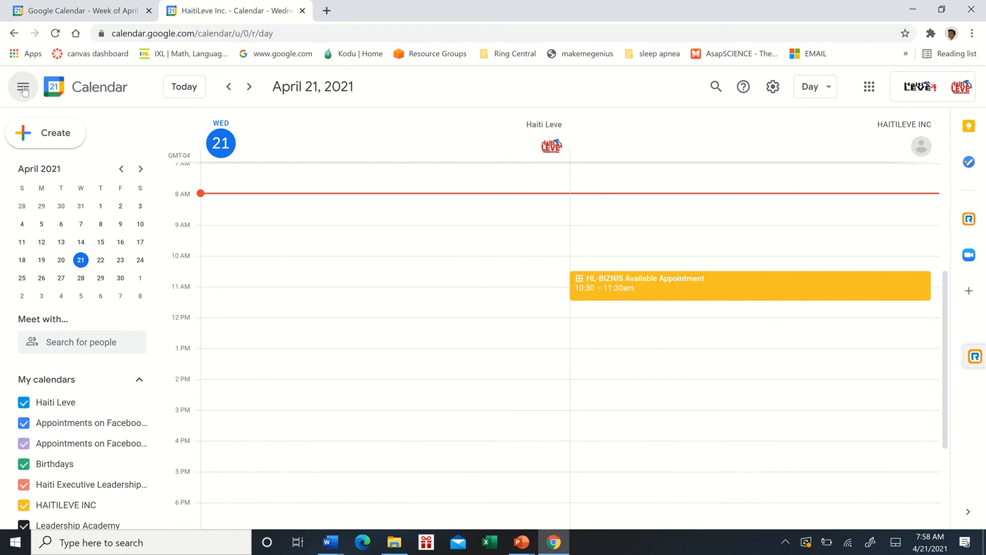
{"action": "left_click", "coordinate": [23, 89]}
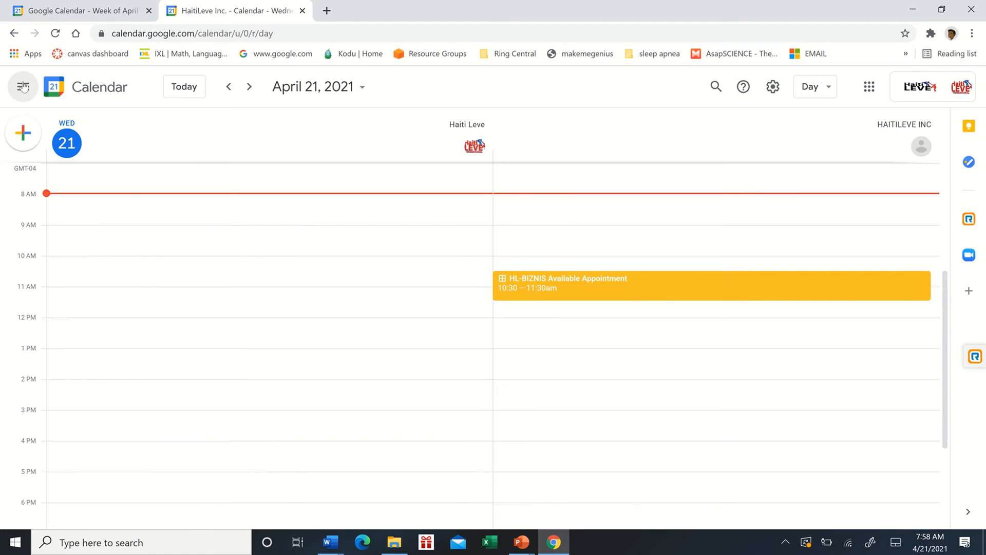
{"action": "left_click", "coordinate": [23, 88]}
{"action": "left_click", "coordinate": [23, 88]}
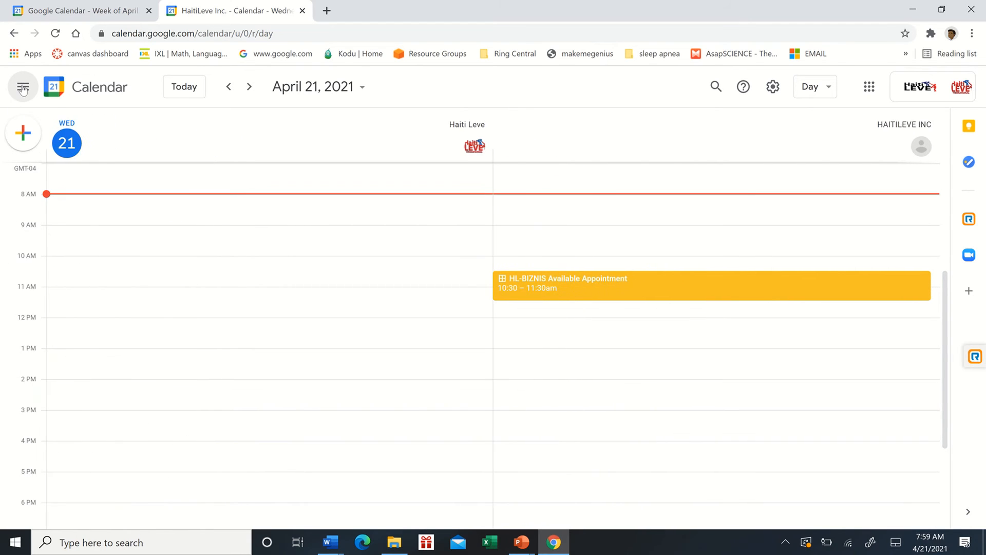
{"action": "left_click", "coordinate": [23, 88]}
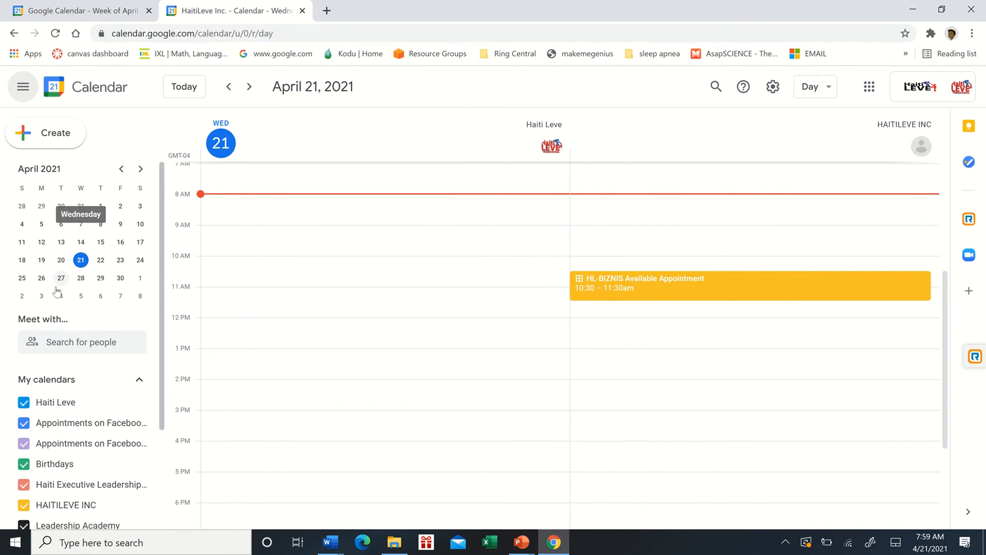
Add a suggested colleague under Meet with to view their calendar and contact options, and remove them again.
{"action": "scroll", "coordinate": [52, 307], "scroll_direction": "down", "scroll_amount": 3}
{"action": "left_click", "coordinate": [92, 212]}
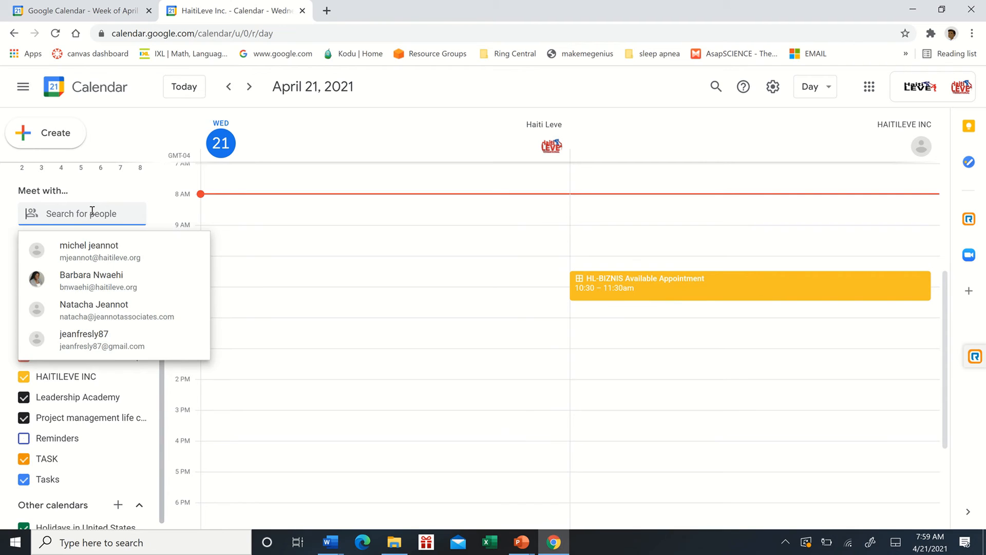
{"action": "left_click", "coordinate": [99, 281]}
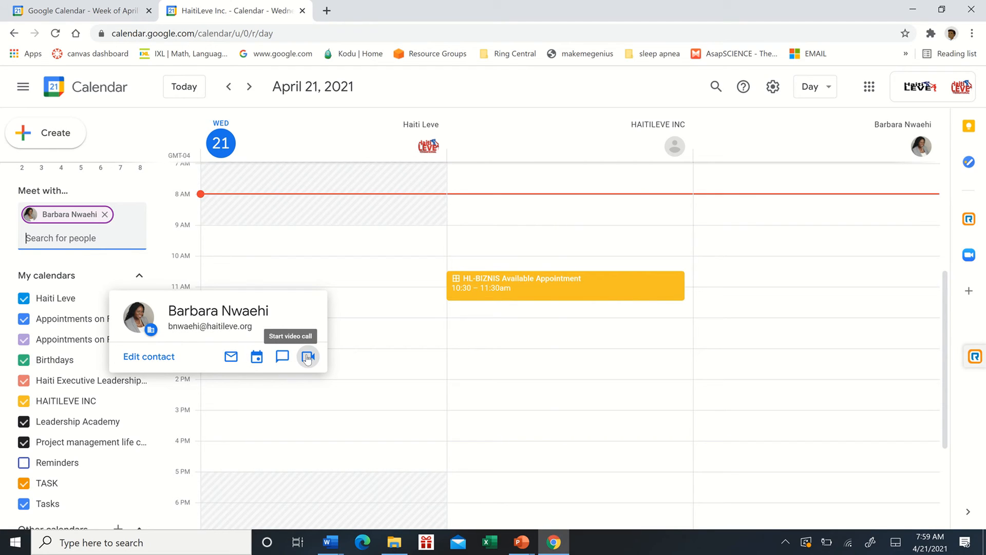
{"action": "left_click", "coordinate": [104, 214]}
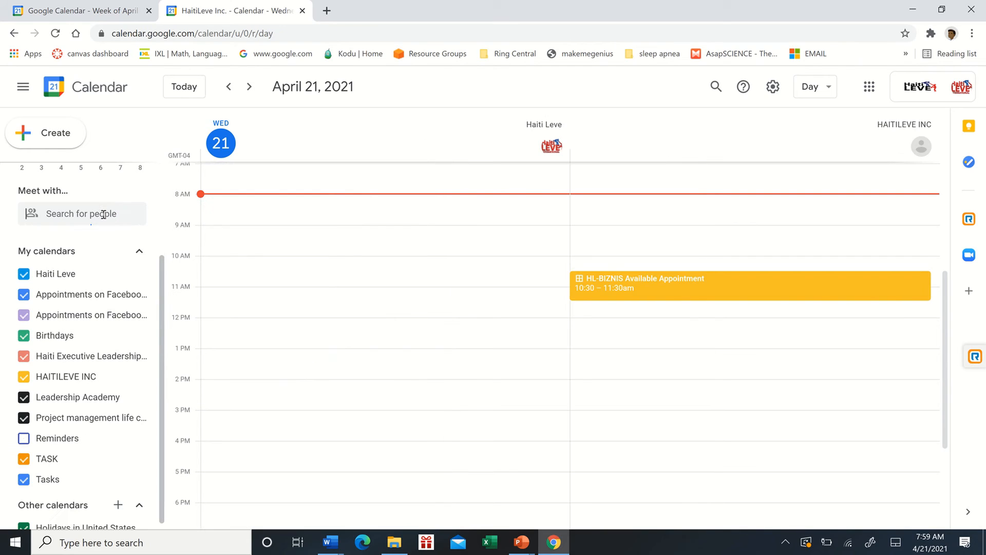
Review the My calendars list and the options for adding other calendars.
{"action": "scroll", "coordinate": [58, 386], "scroll_direction": "down", "scroll_amount": 1}
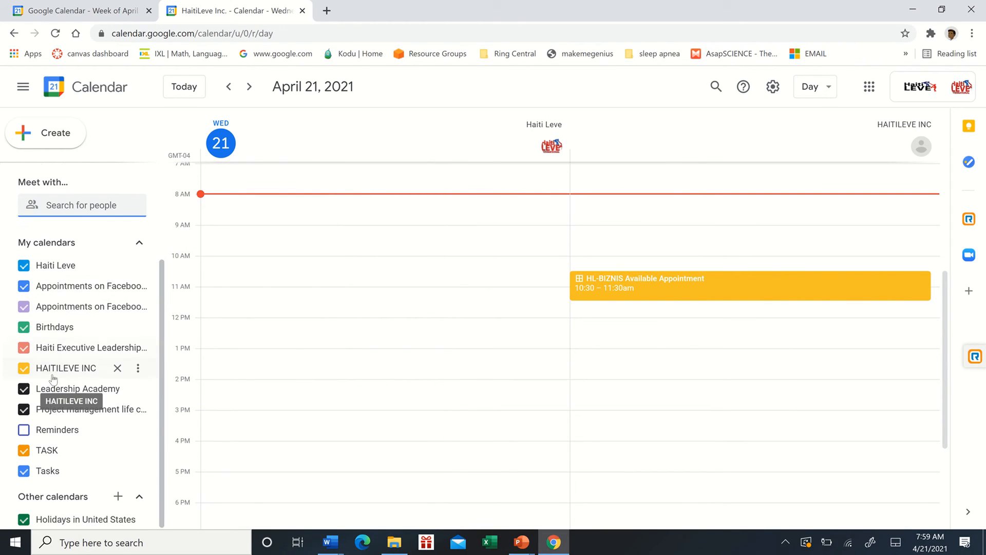
{"action": "left_click", "coordinate": [117, 498]}
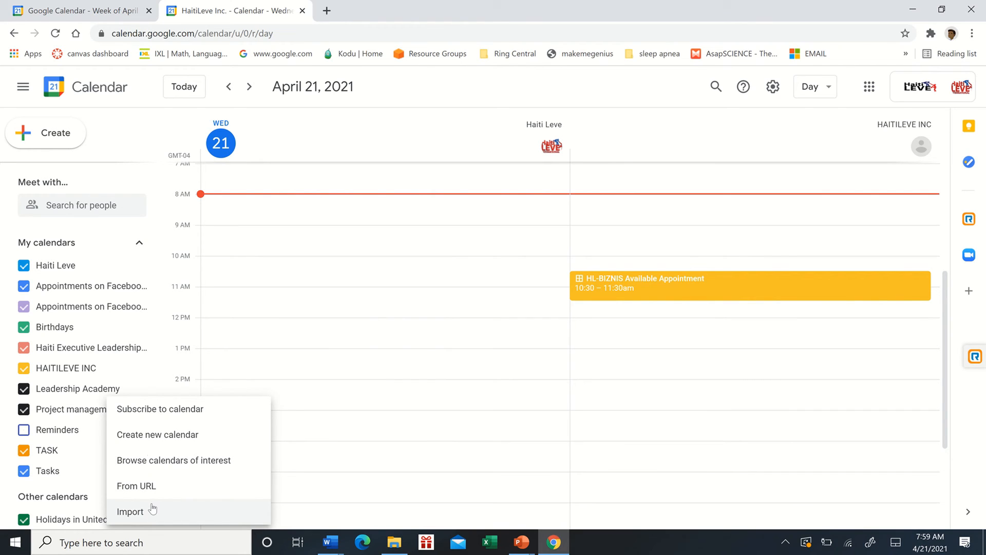
{"action": "left_click", "coordinate": [773, 85]}
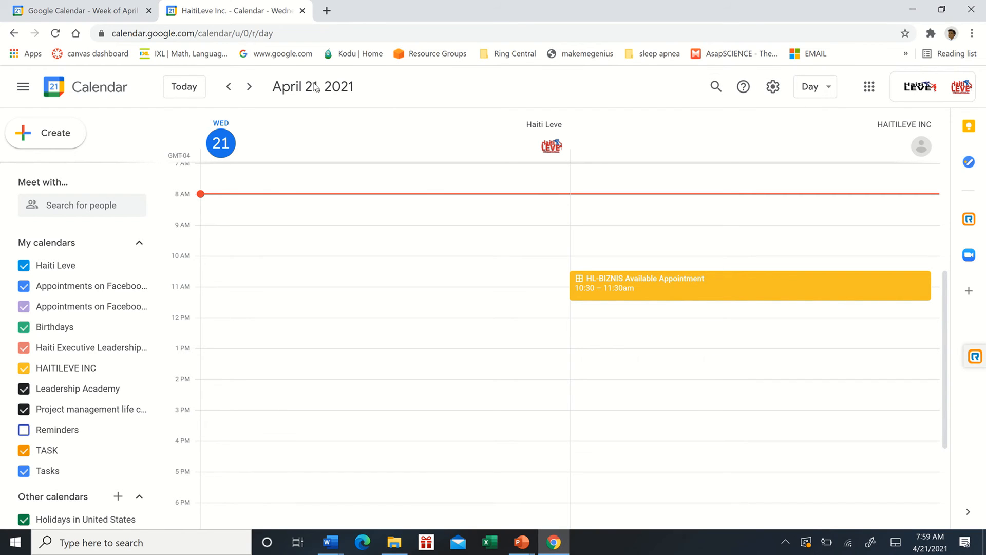
Look through the categories of the calendar settings page and return to the day view.
{"action": "left_click", "coordinate": [774, 86]}
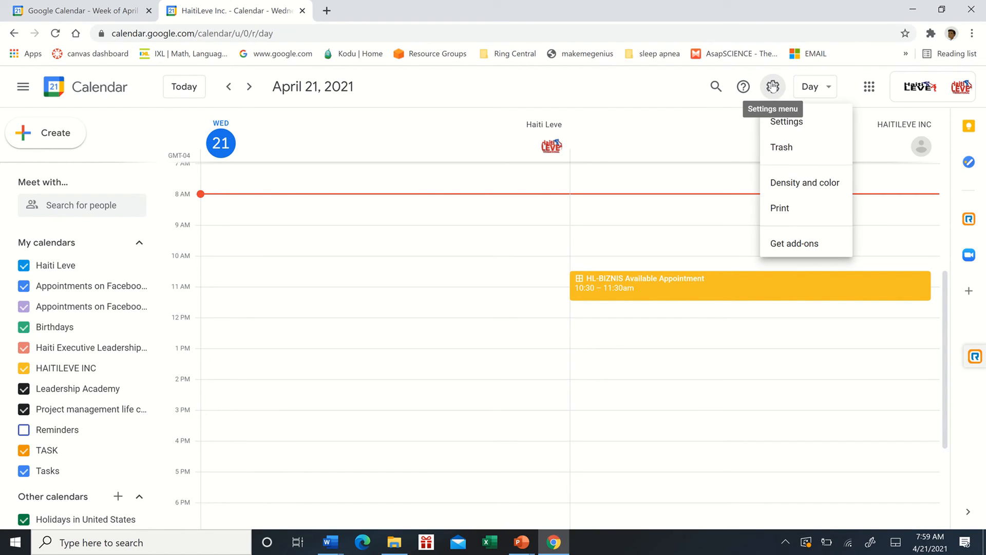
{"action": "left_click", "coordinate": [781, 127]}
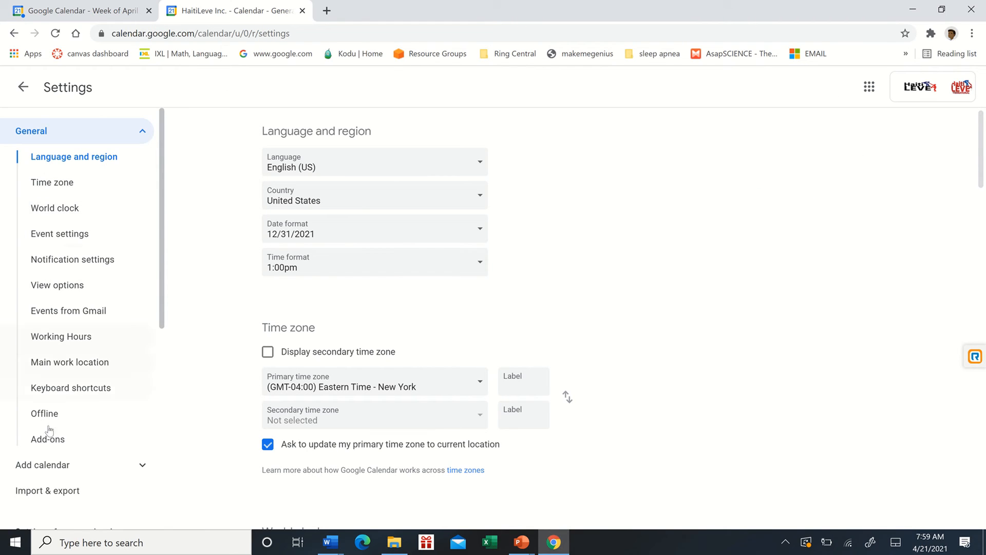
{"action": "scroll", "coordinate": [51, 437], "scroll_direction": "down", "scroll_amount": 5}
{"action": "scroll", "coordinate": [55, 437], "scroll_direction": "up", "scroll_amount": 5}
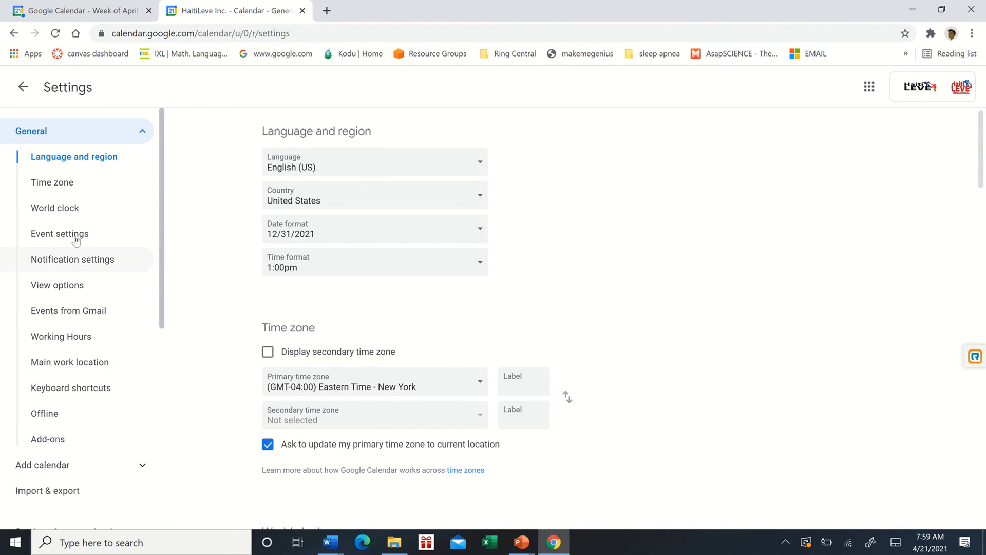
{"action": "scroll", "coordinate": [71, 286], "scroll_direction": "down", "scroll_amount": 3}
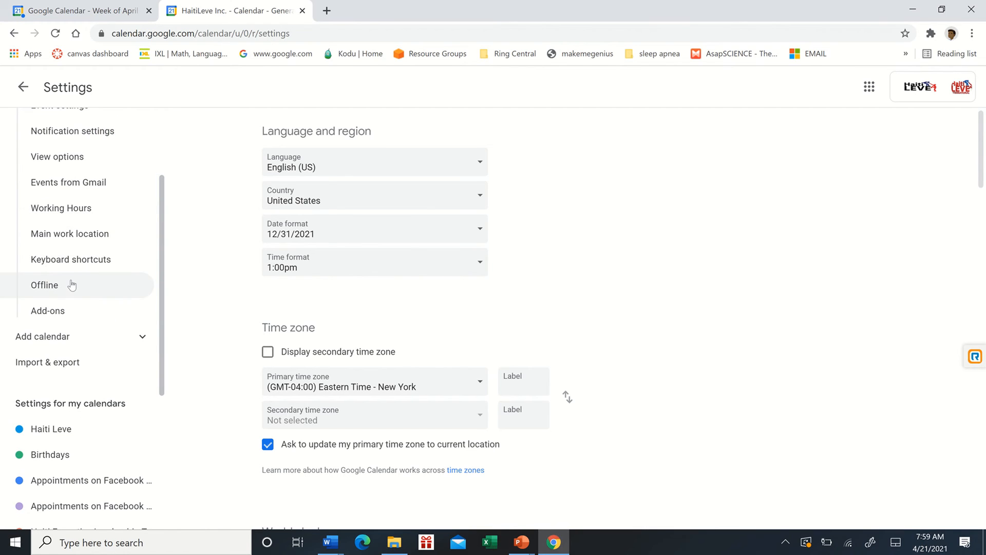
{"action": "scroll", "coordinate": [69, 246], "scroll_direction": "up", "scroll_amount": 3}
{"action": "left_click", "coordinate": [23, 87]}
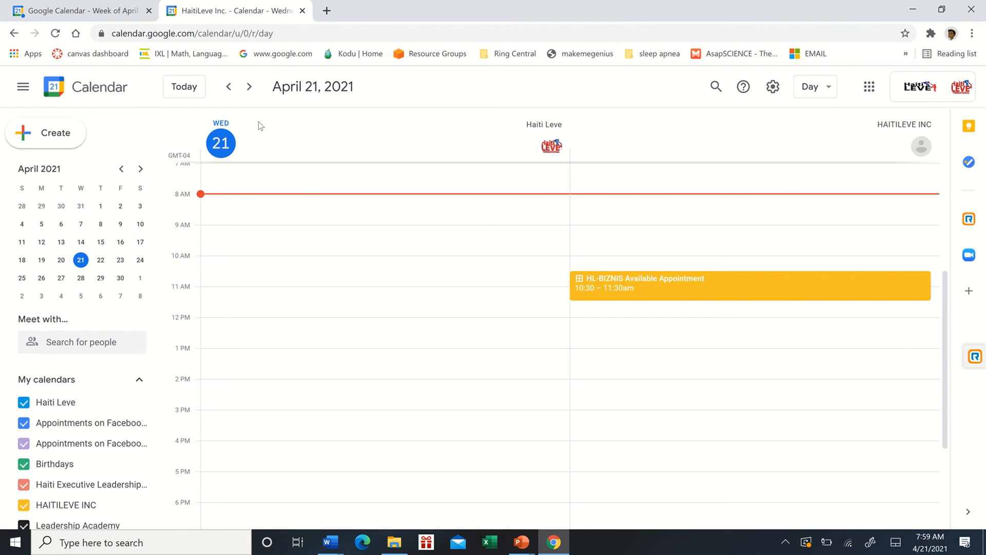
Start a new entry and view its out-of-office, task and appointment slots forms.
{"action": "left_click", "coordinate": [44, 137]}
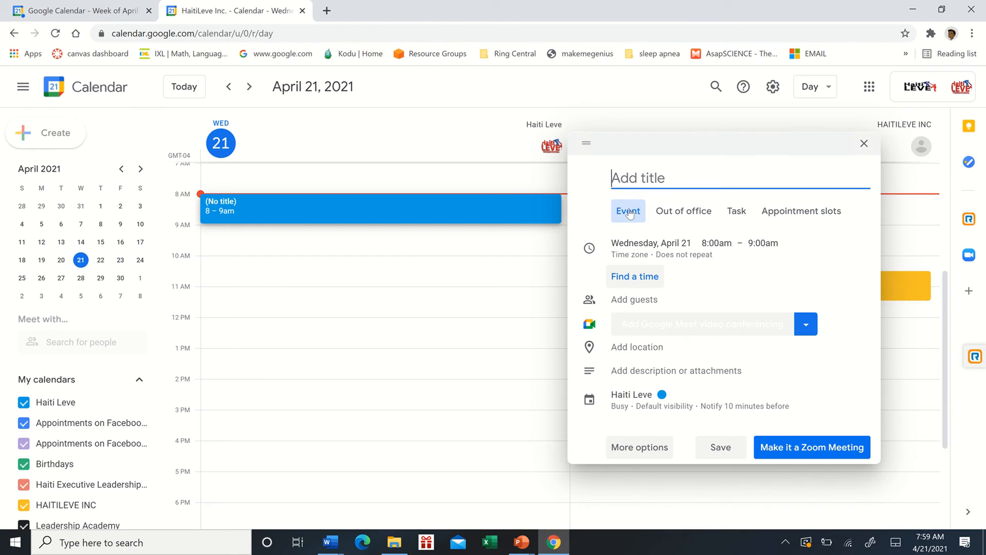
{"action": "left_click", "coordinate": [698, 217]}
{"action": "left_click", "coordinate": [739, 213]}
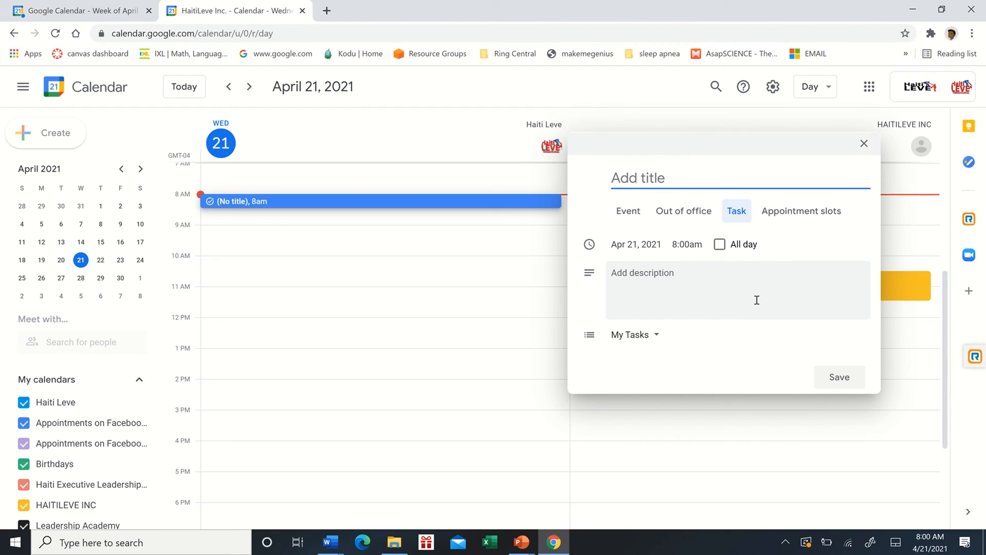
{"action": "left_click", "coordinate": [801, 213]}
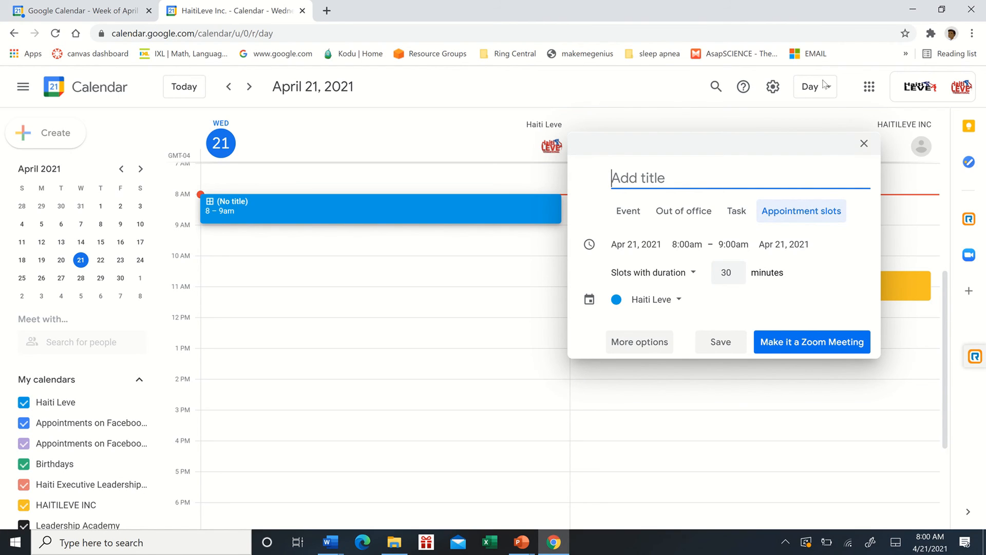
Discard the unsaved appointment slots entry, and hide and redisplay the side panel with the add-ons.
{"action": "left_click", "coordinate": [866, 146]}
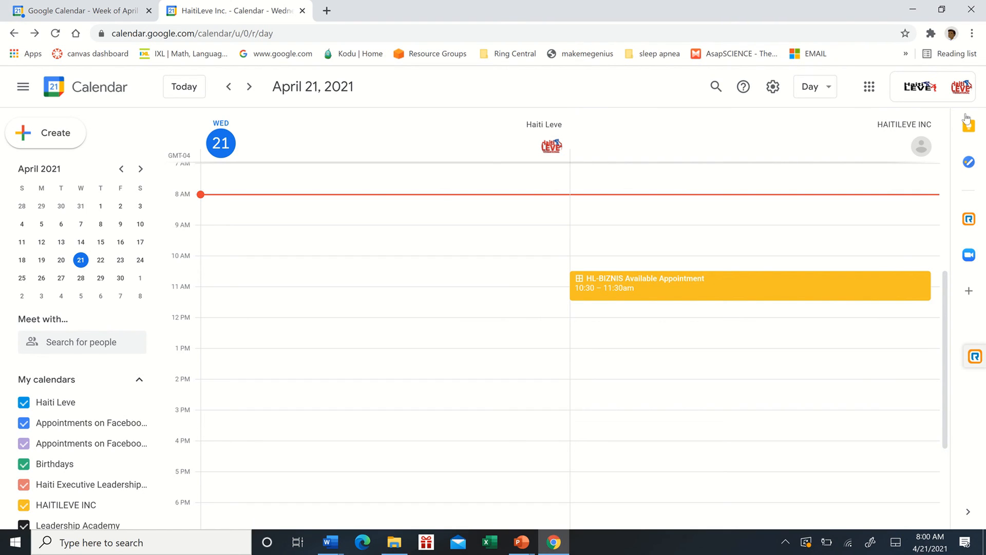
{"action": "left_click", "coordinate": [969, 513]}
{"action": "left_click", "coordinate": [969, 513]}
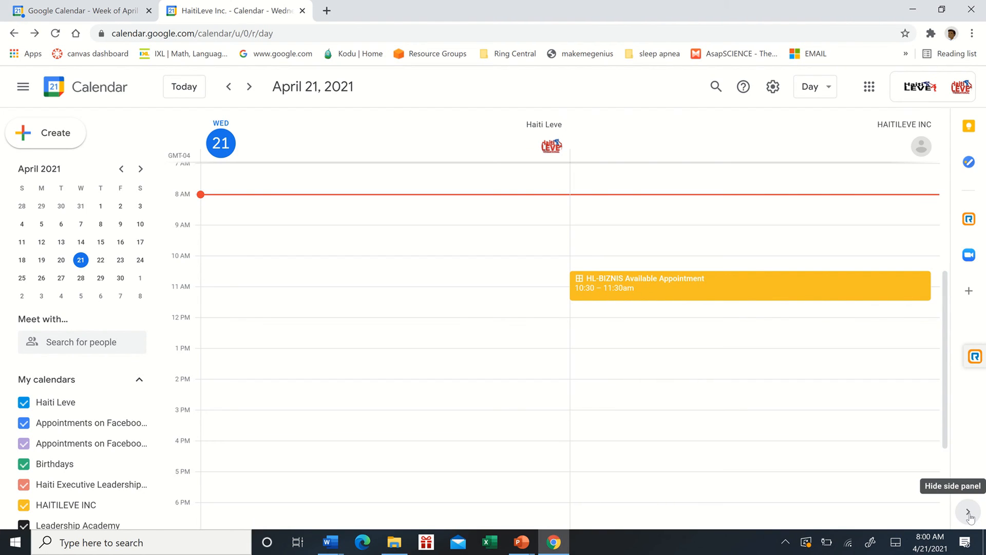
{"action": "left_click", "coordinate": [969, 513]}
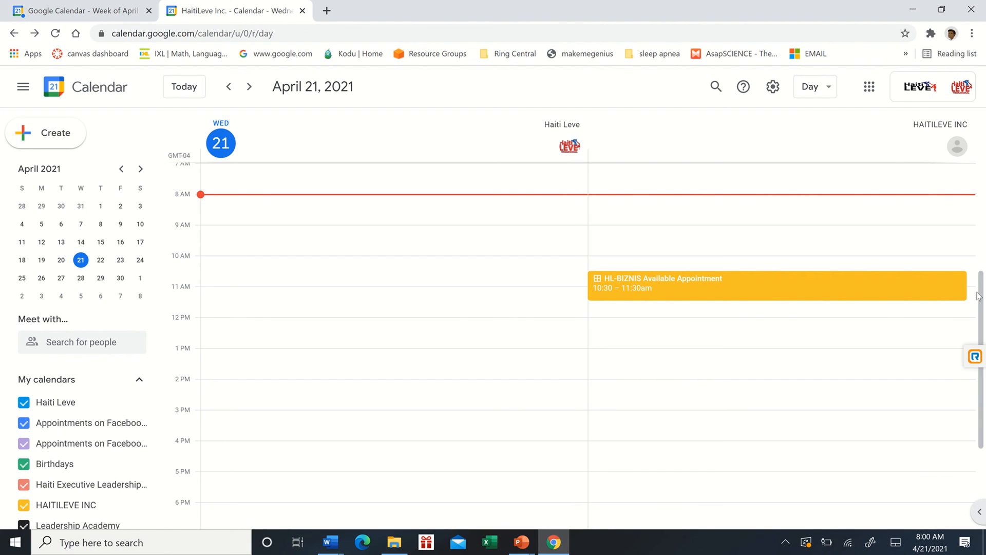
{"action": "left_click", "coordinate": [977, 512]}
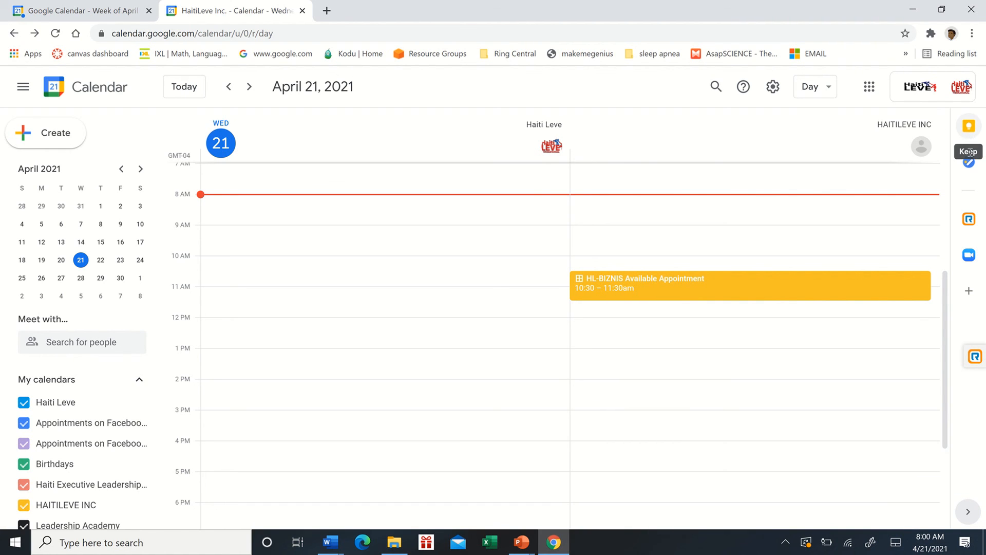
View the Calendar add-ons in Google Workspace Marketplace and the Keep notes beside the calendar, closing each after viewing.
{"action": "left_click", "coordinate": [969, 292]}
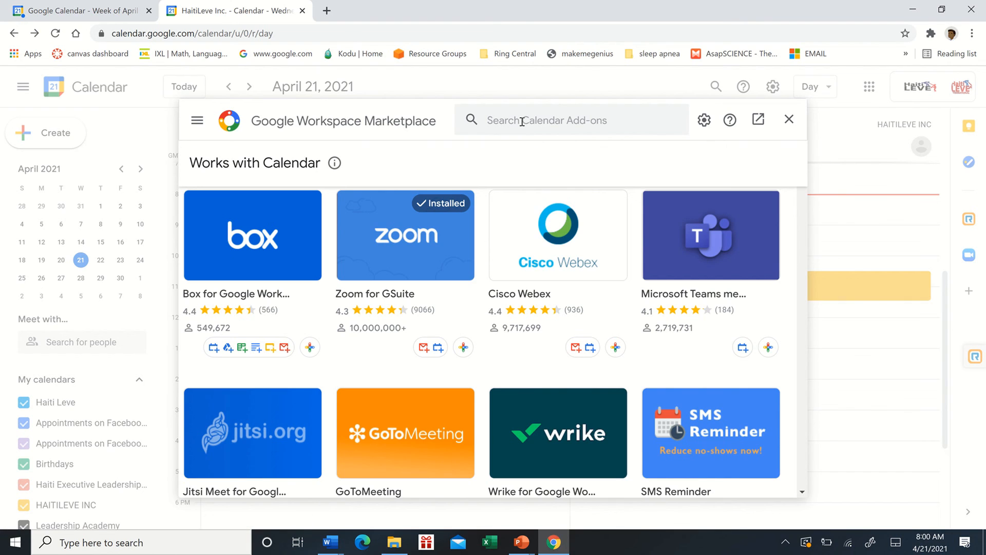
{"action": "left_click", "coordinate": [789, 120]}
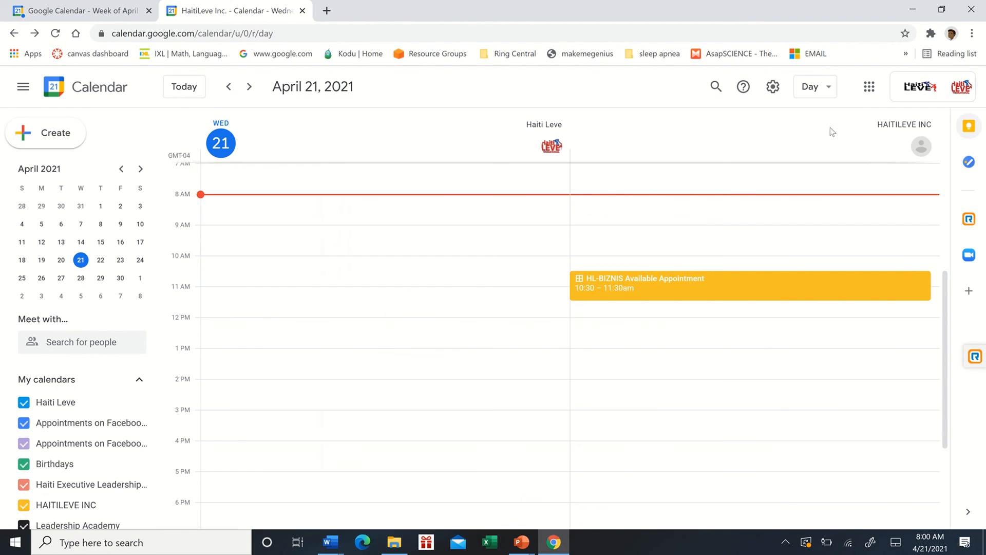
{"action": "left_click", "coordinate": [968, 127]}
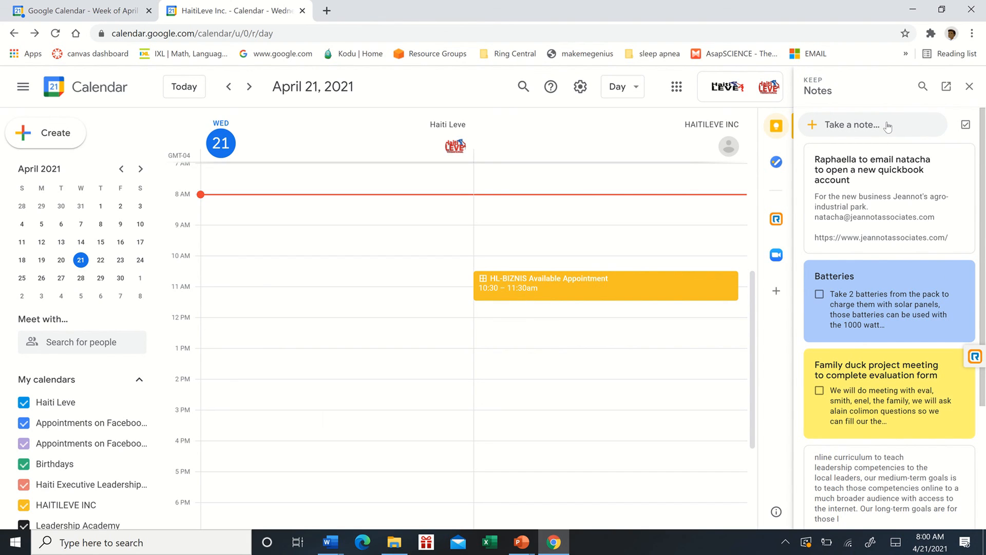
{"action": "left_click", "coordinate": [967, 88]}
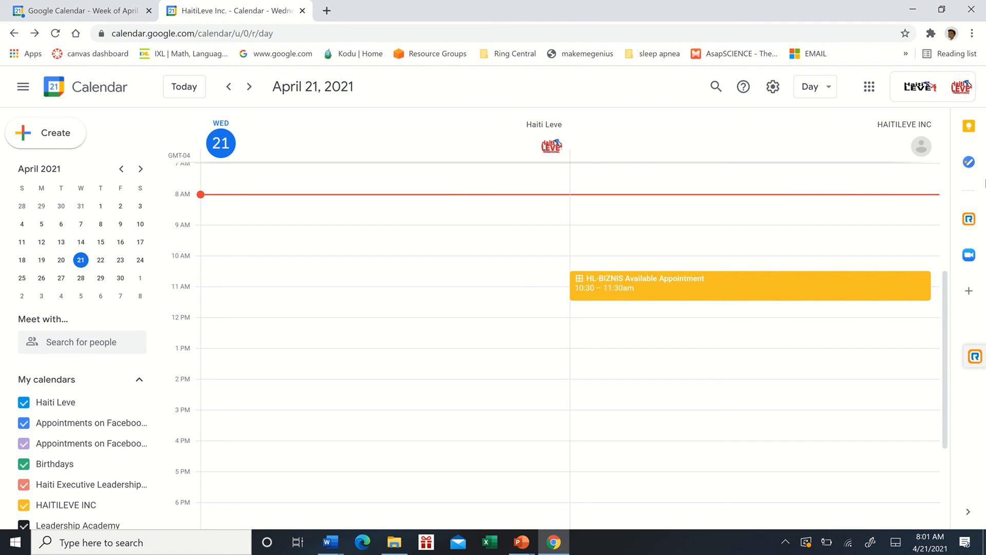
Bring up the open PowerPoint presentations to switch away from the calendar.
{"action": "left_click", "coordinate": [522, 543]}
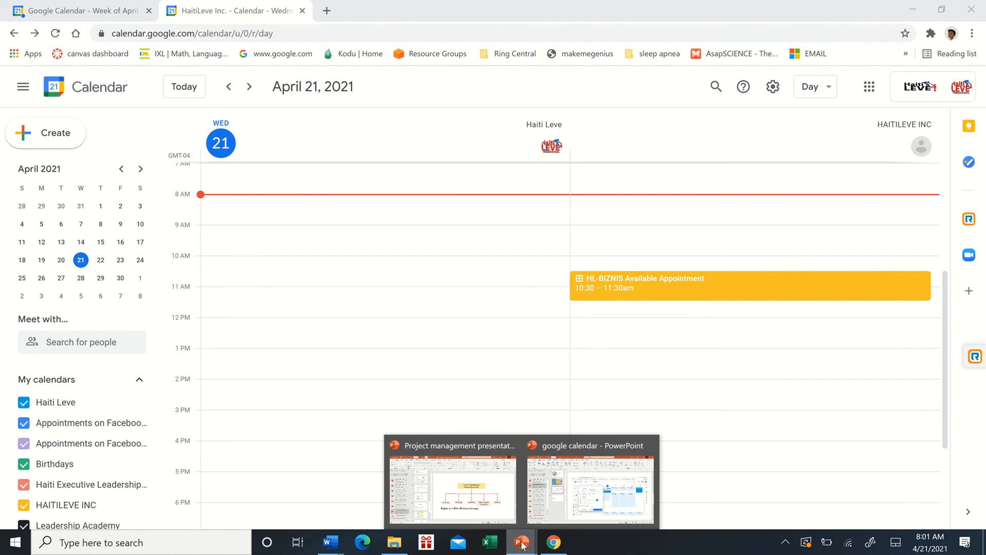